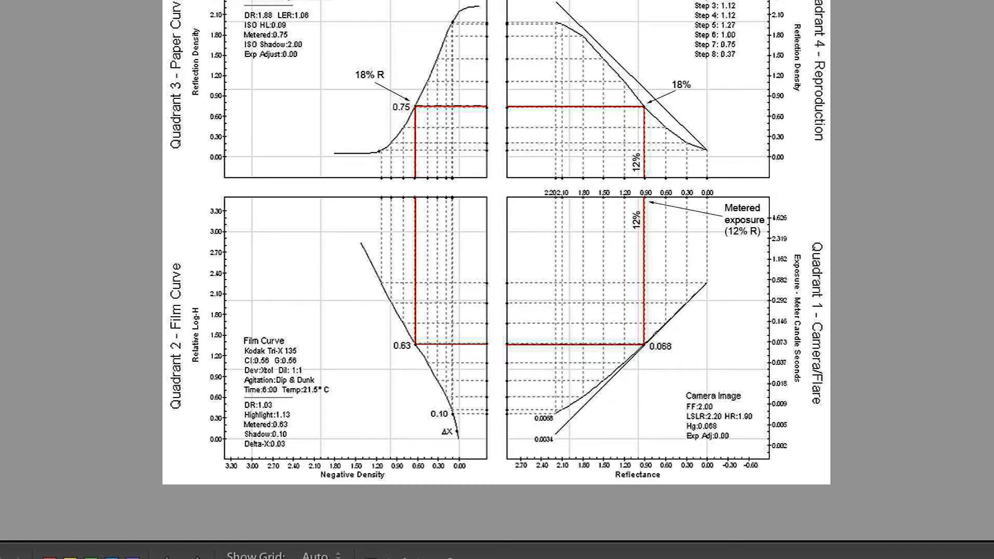
Go to the colour version of the waterfall photo and show the side panels.
{"action": "key", "text": "Right"}
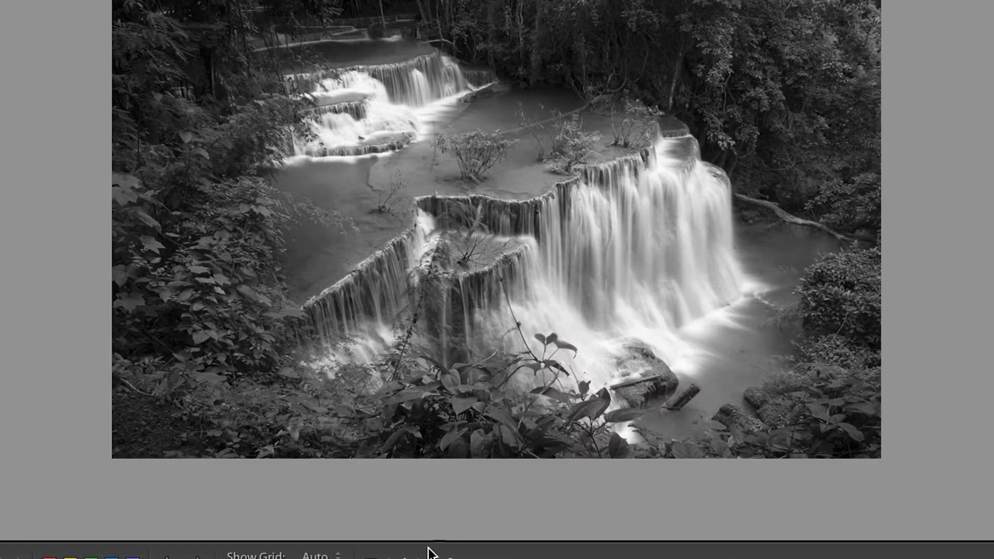
{"action": "key", "text": "Right"}
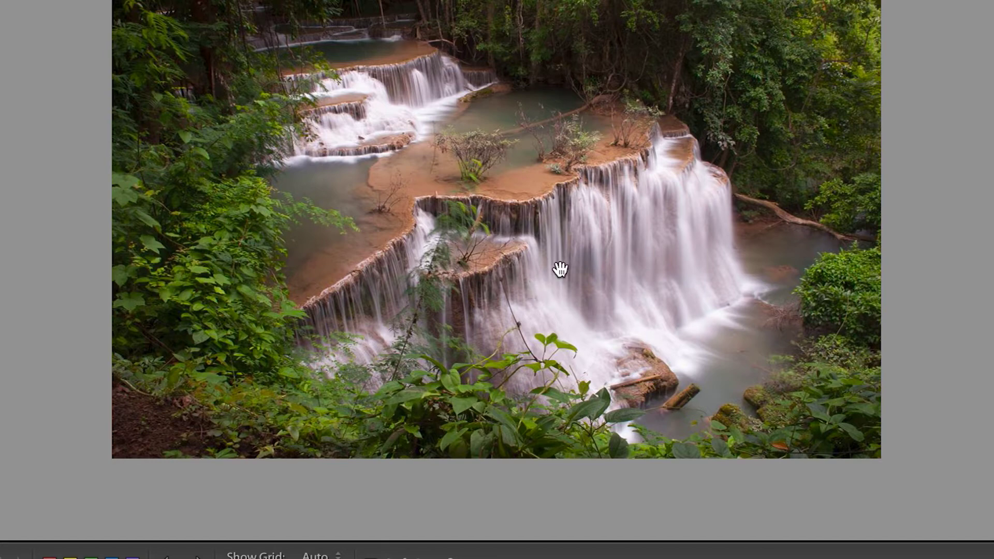
{"action": "key", "text": "Tab"}
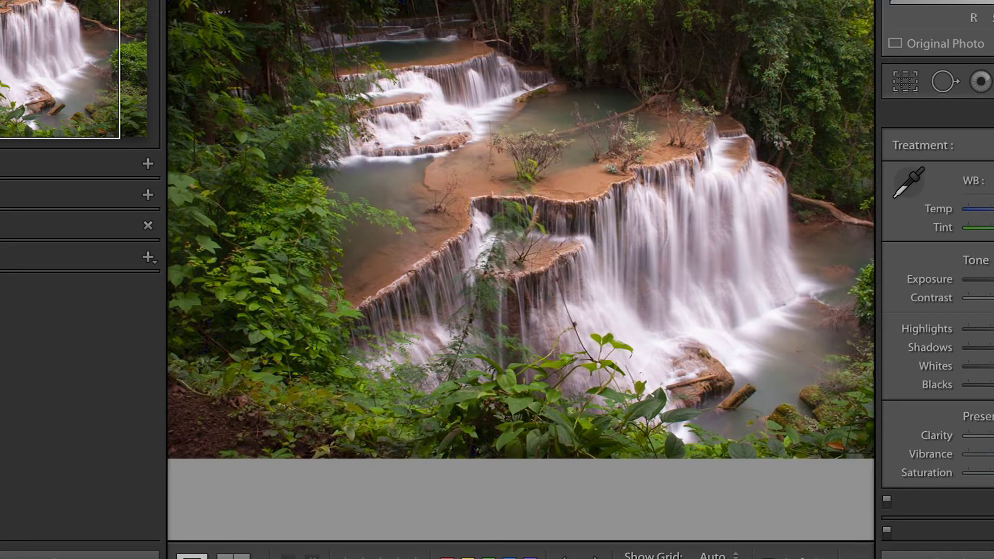
Inspect the waterfall photo up close, from the dark foliage corner down to the main falls, checking for clipped tones.
{"action": "key", "text": "ctrl+="}
{"action": "key", "text": "ctrl+="}
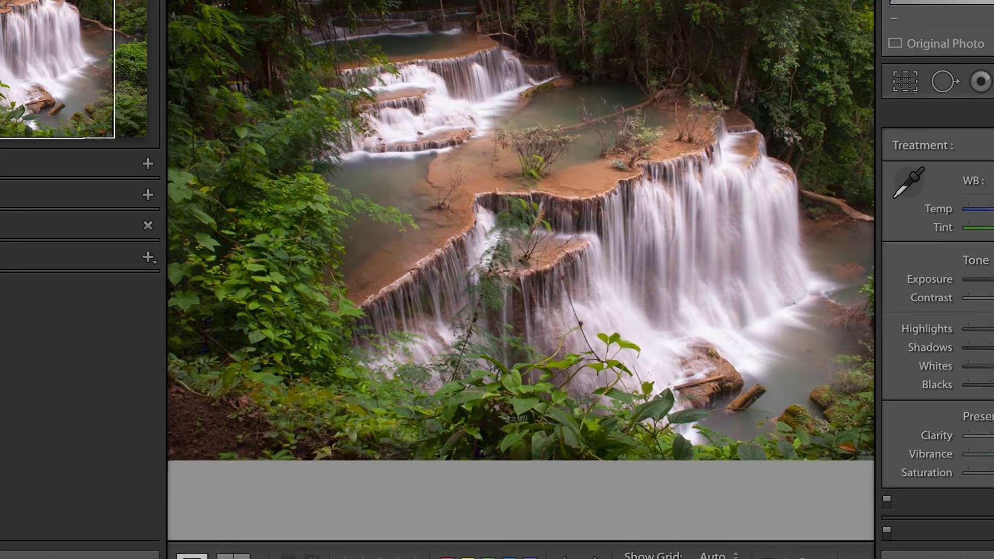
{"action": "left_click_drag", "start_coordinate": [277, 42], "coordinate": [470, 359]}
{"action": "left_click_drag", "start_coordinate": [420, 20], "coordinate": [407, 187]}
{"action": "left_click_drag", "start_coordinate": [466, 209], "coordinate": [419, 185]}
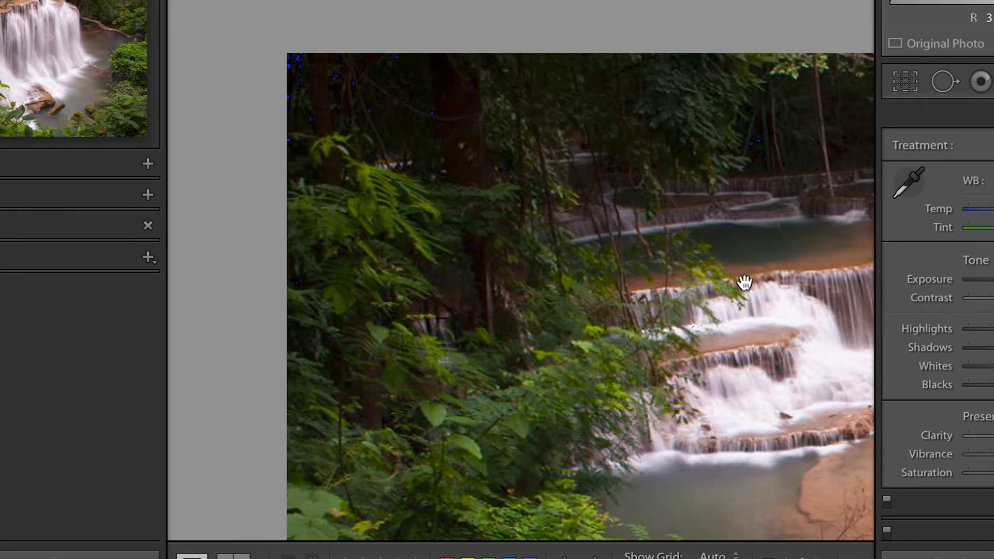
{"action": "left_click_drag", "start_coordinate": [739, 287], "coordinate": [492, 102]}
{"action": "left_click_drag", "start_coordinate": [661, 278], "coordinate": [517, 116]}
{"action": "left_click_drag", "start_coordinate": [596, 171], "coordinate": [457, 82]}
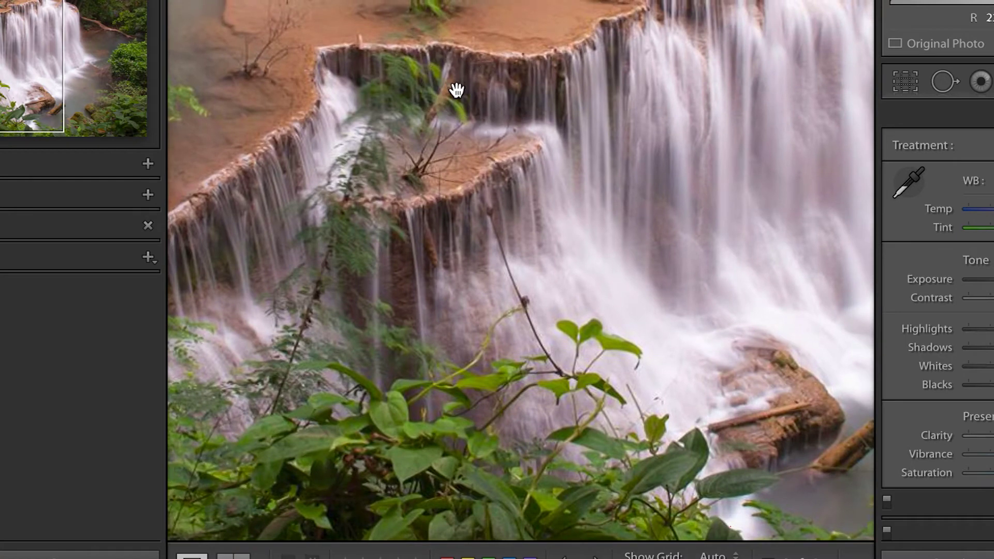
Try pushing the Exposure of the colour photo far up to test highlight clipping, and reset it to the default.
{"action": "left_click_drag", "start_coordinate": [989, 279], "coordinate": [993, 279]}
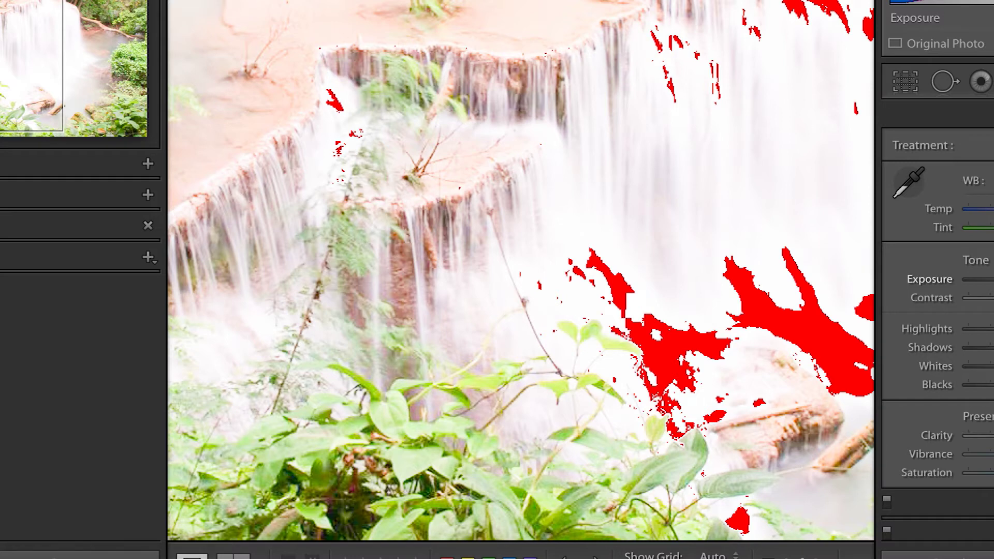
{"action": "double_click", "coordinate": [993, 279]}
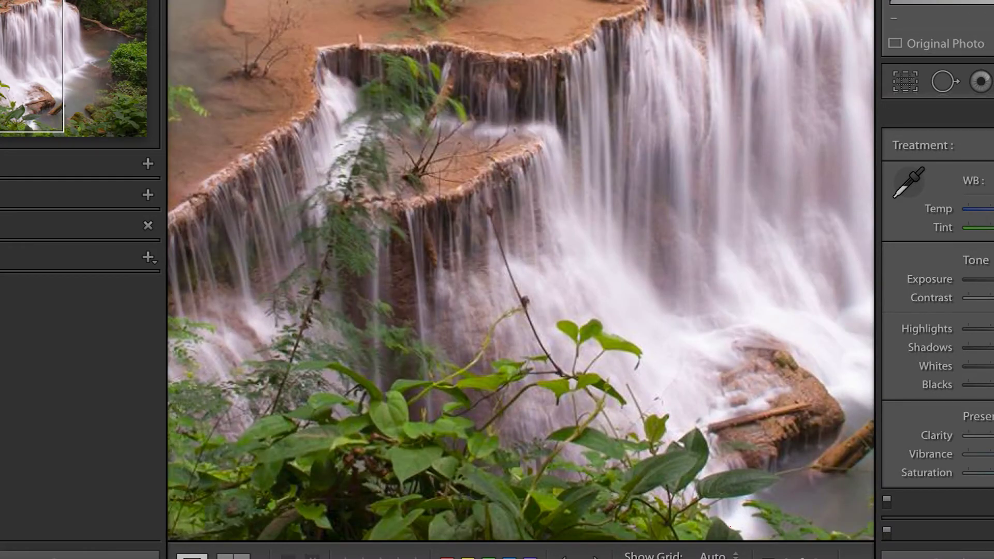
Return to the full photo and convert it to black and white.
{"action": "left_click", "coordinate": [739, 231]}
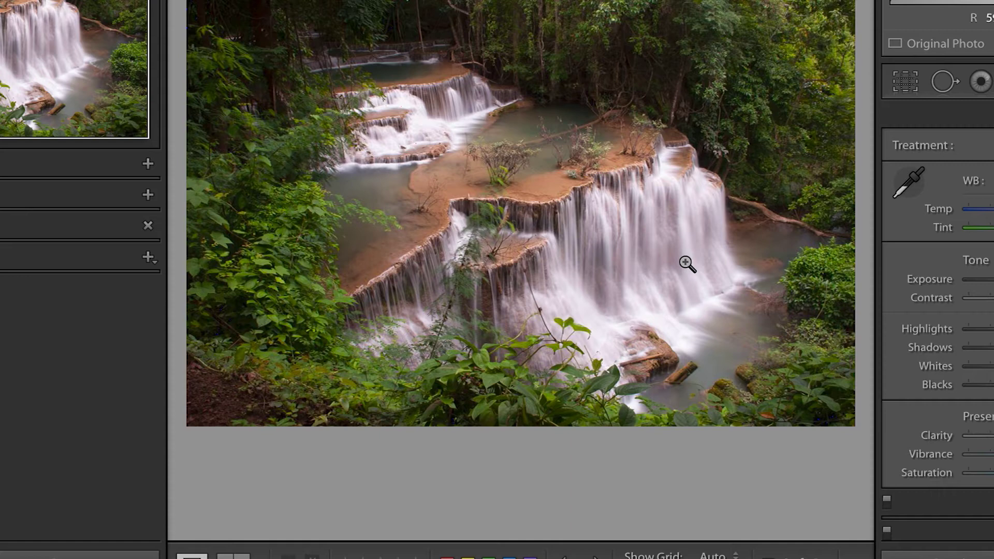
{"action": "key", "text": "v"}
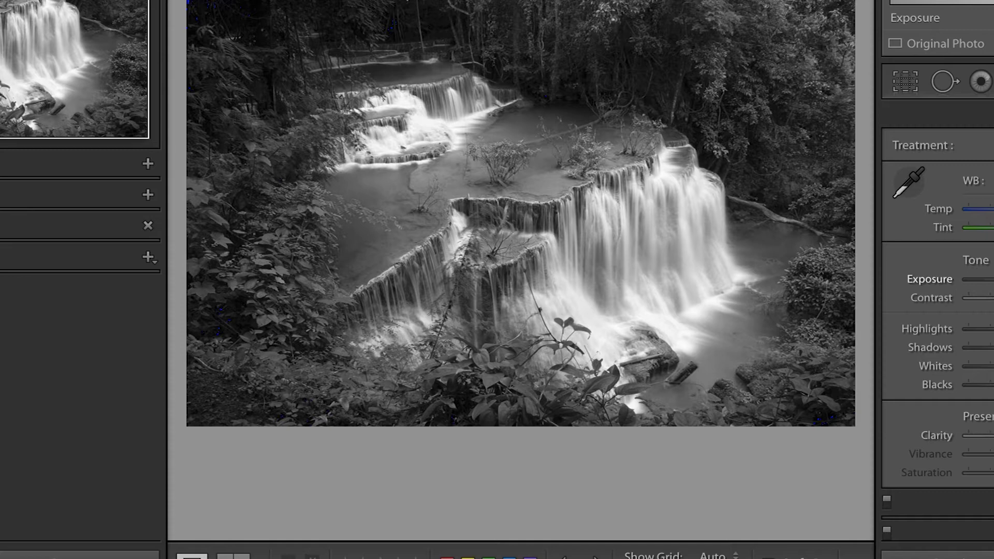
Try raising the black-and-white photo's Exposure in stages while checking clipping at the upper falls, and reset it to the default.
{"action": "left_click_drag", "start_coordinate": [987, 280], "coordinate": [993, 279]}
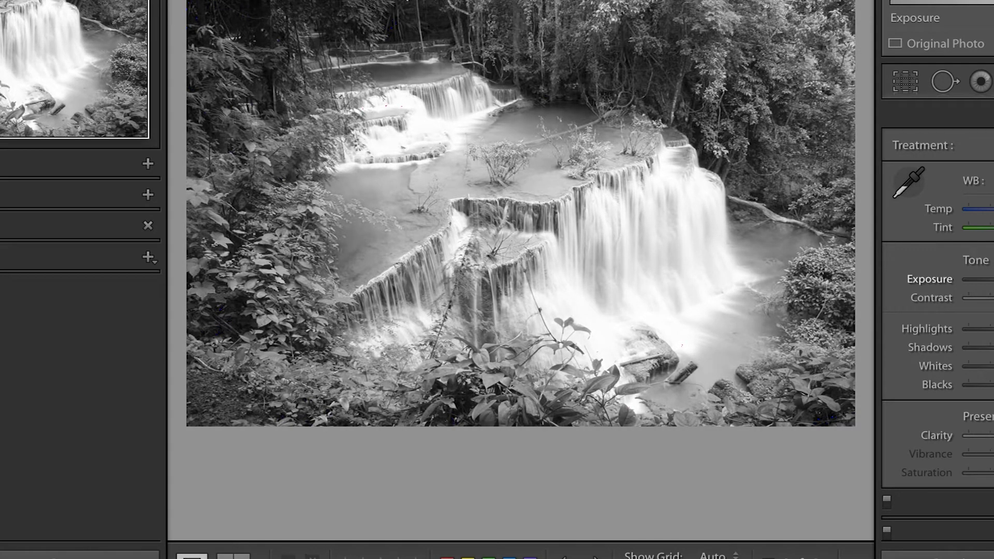
{"action": "left_click_drag", "start_coordinate": [990, 279], "coordinate": [993, 280]}
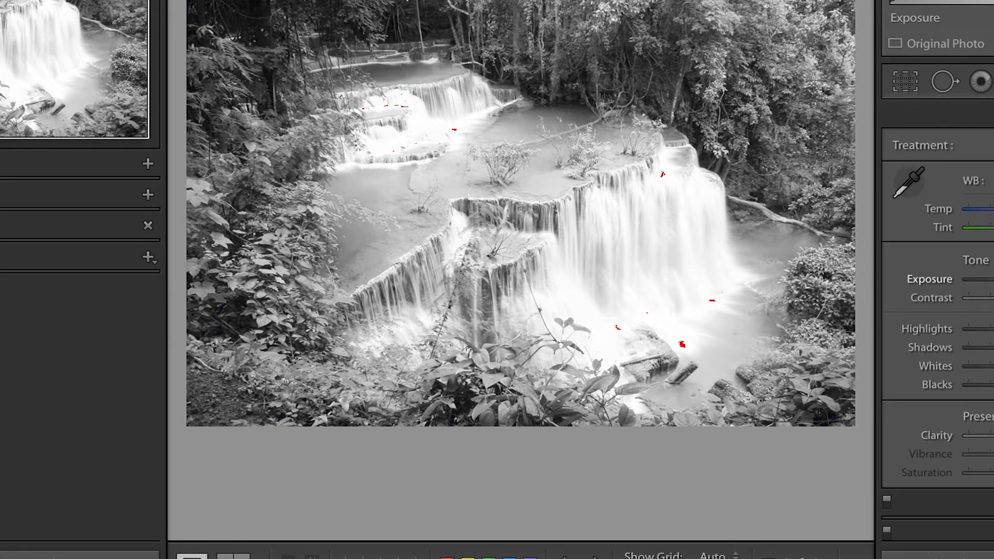
{"action": "left_click", "coordinate": [227, 9]}
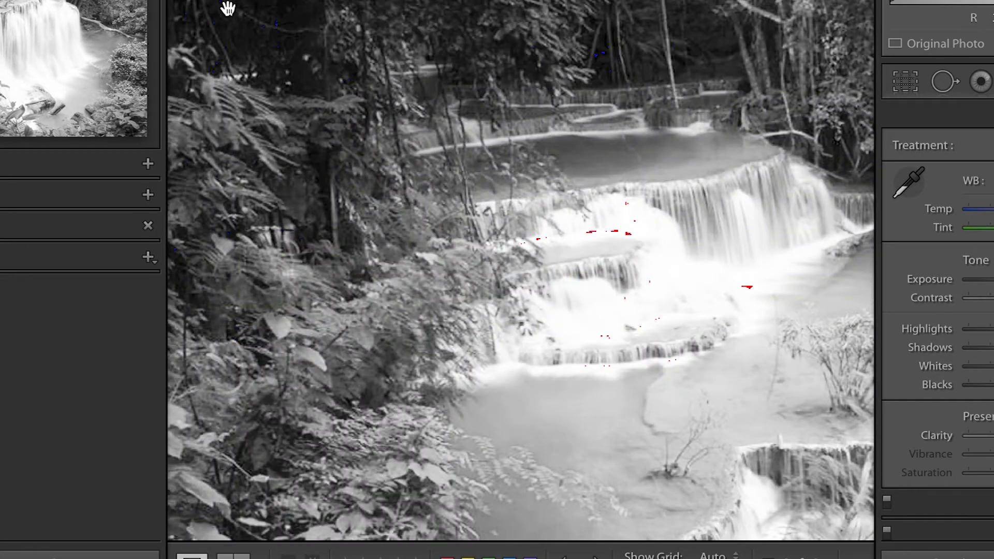
{"action": "left_click_drag", "start_coordinate": [987, 279], "coordinate": [993, 280]}
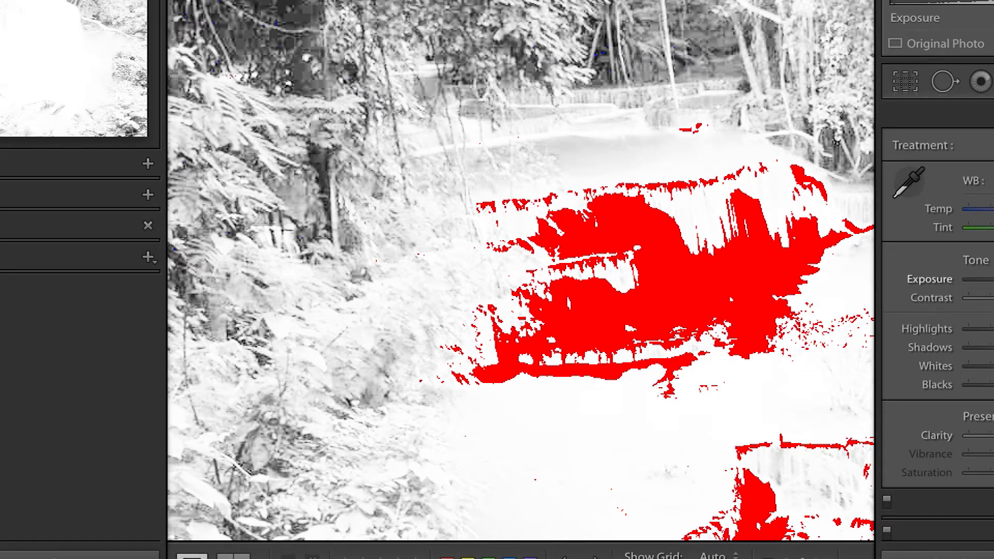
{"action": "double_click", "coordinate": [993, 279]}
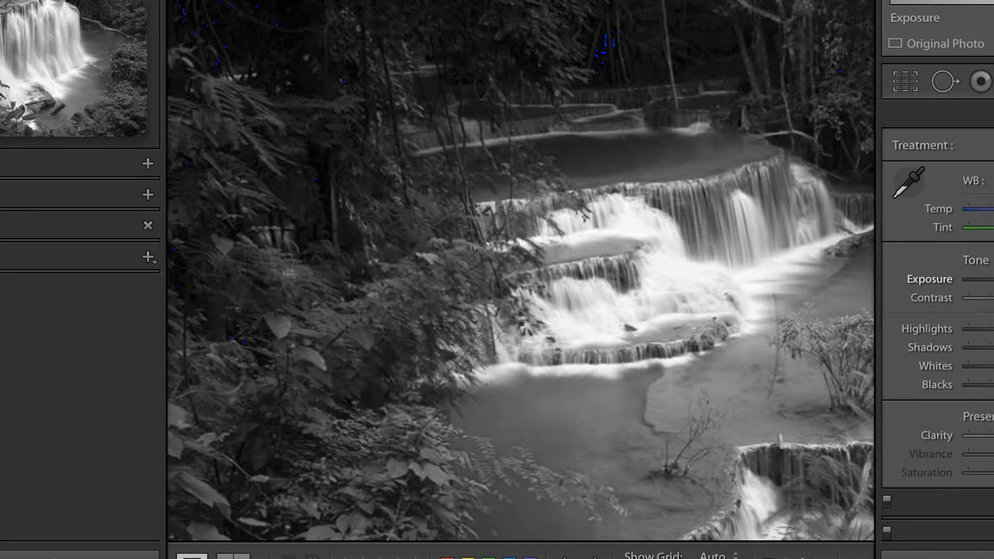
Turn off the clipping overlay on the strongly overexposed black-and-white photo and reset the Exposure to its default.
{"action": "left_click_drag", "start_coordinate": [983, 279], "coordinate": [993, 280]}
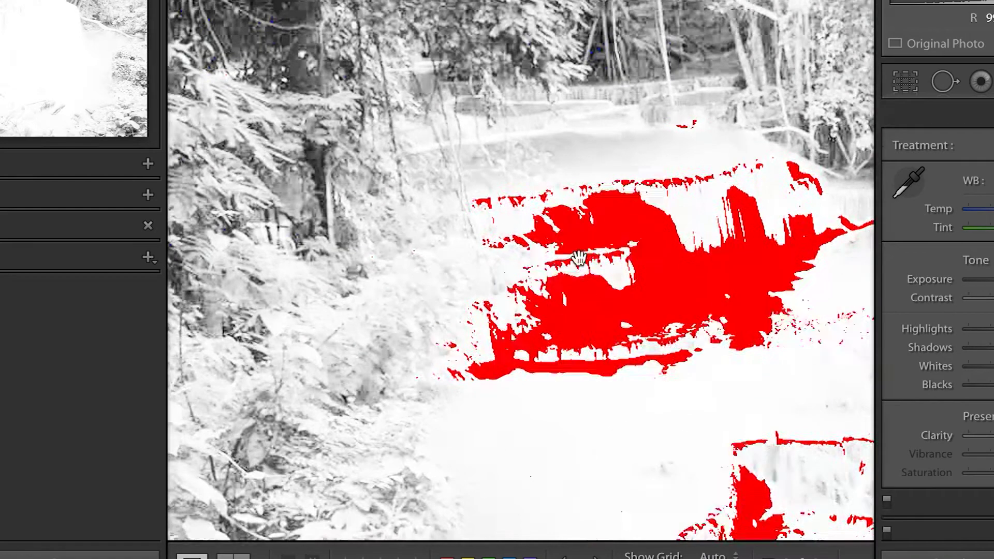
{"action": "left_click", "coordinate": [579, 258]}
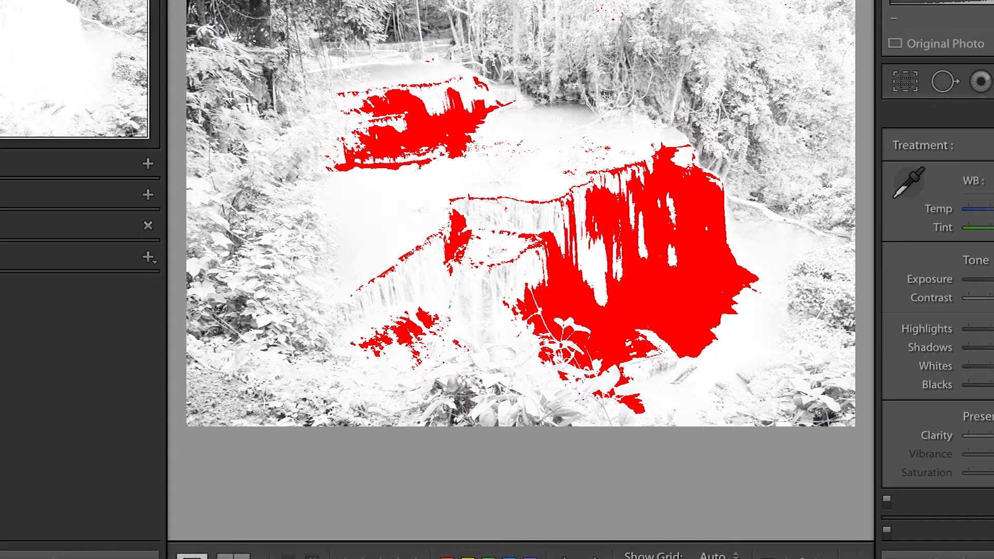
{"action": "key", "text": "j"}
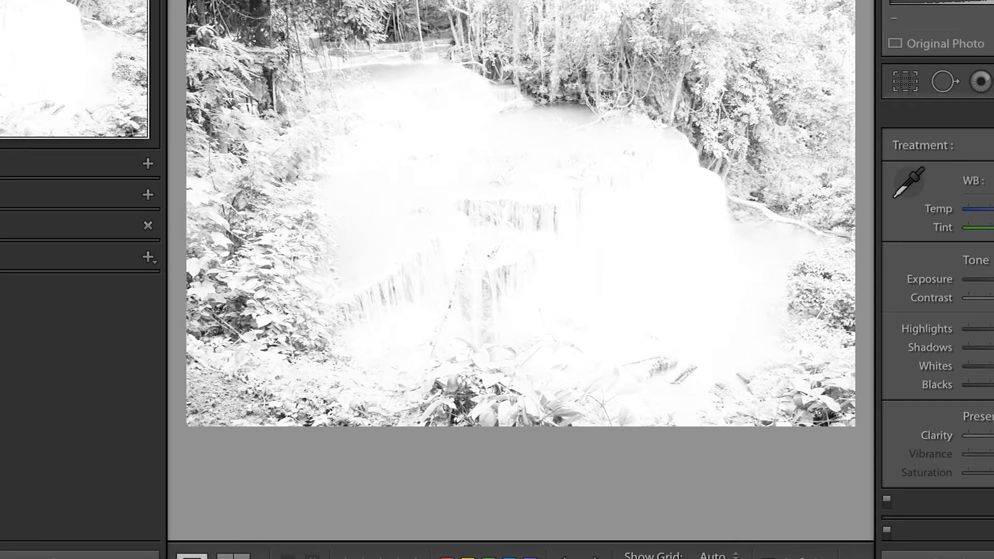
{"action": "double_click", "coordinate": [929, 279]}
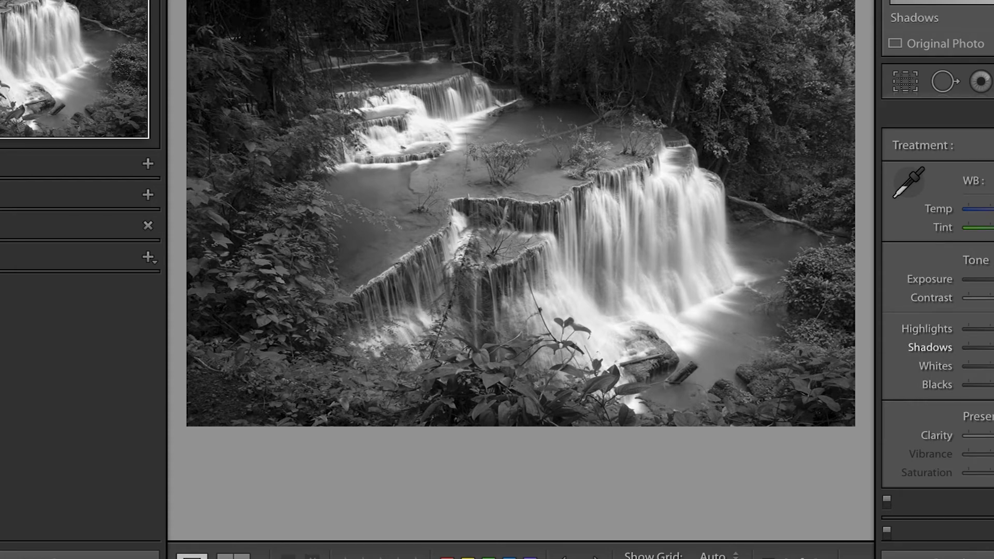
Try raising the Shadows and lowering the Contrast of the black-and-white photo.
{"action": "left_click_drag", "start_coordinate": [989, 347], "coordinate": [993, 347]}
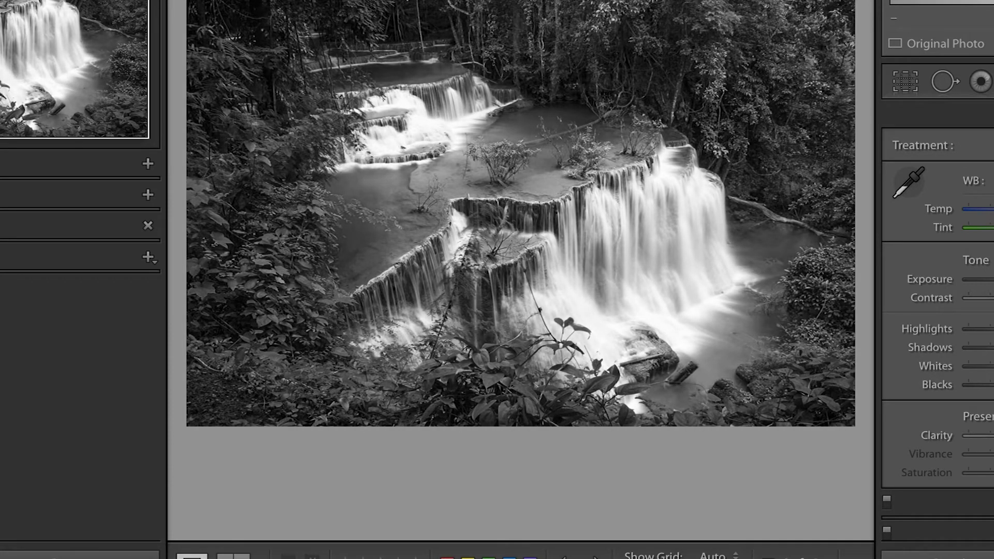
{"action": "left_click_drag", "start_coordinate": [993, 298], "coordinate": [993, 298]}
{"action": "left_click_drag", "start_coordinate": [993, 298], "coordinate": [988, 298]}
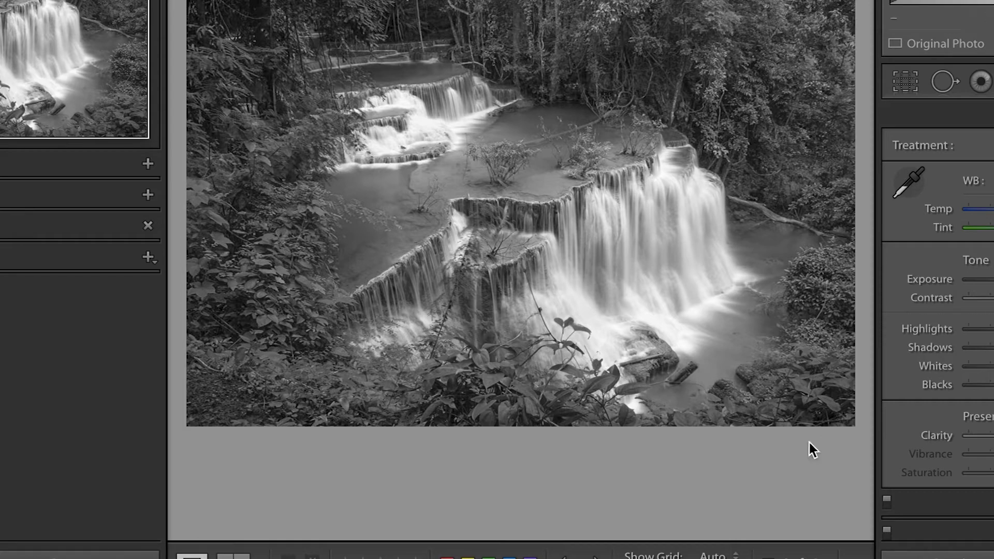
Look over the Tone Curve settings of the black-and-white photo and return to the basic tone adjustments.
{"action": "scroll", "coordinate": [893, 420], "scroll_direction": "down", "scroll_amount": 5}
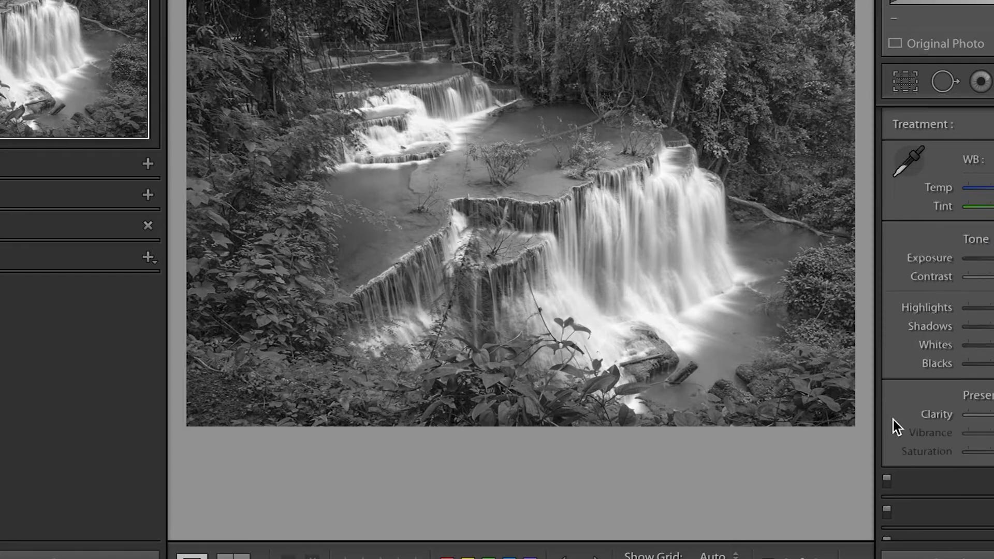
{"action": "scroll", "coordinate": [892, 420], "scroll_direction": "up", "scroll_amount": 1}
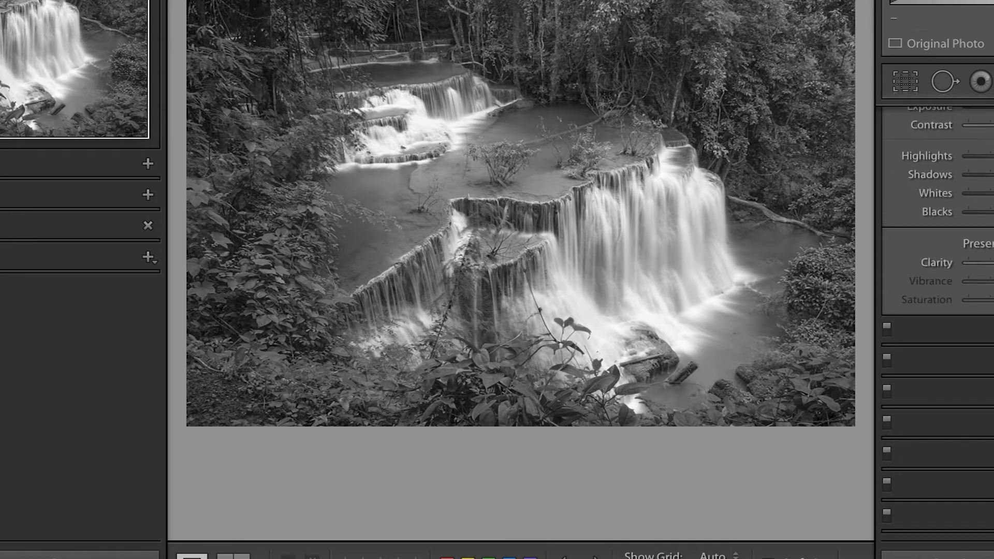
{"action": "left_click", "coordinate": [986, 329]}
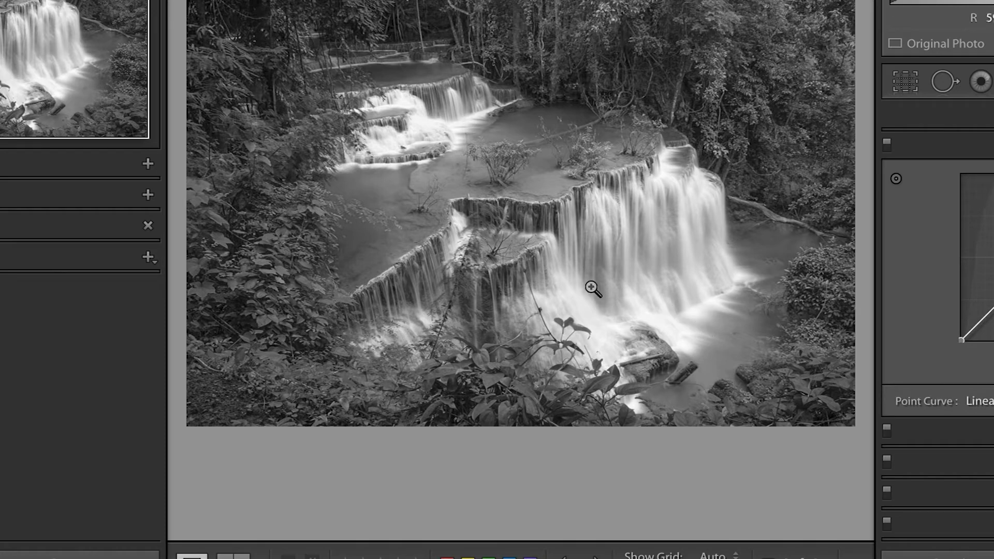
{"action": "scroll", "coordinate": [949, 225], "scroll_direction": "up", "scroll_amount": 3}
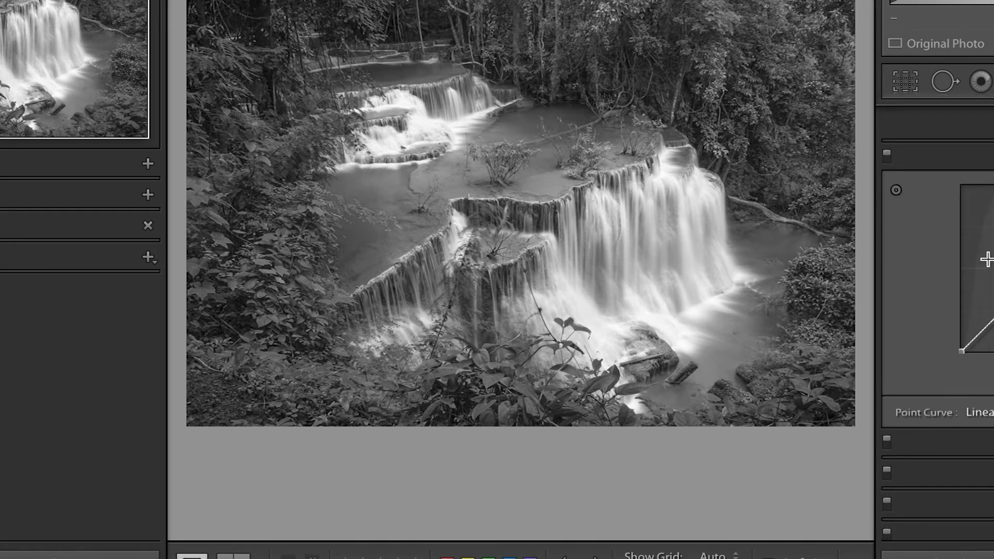
{"action": "left_click", "coordinate": [990, 118]}
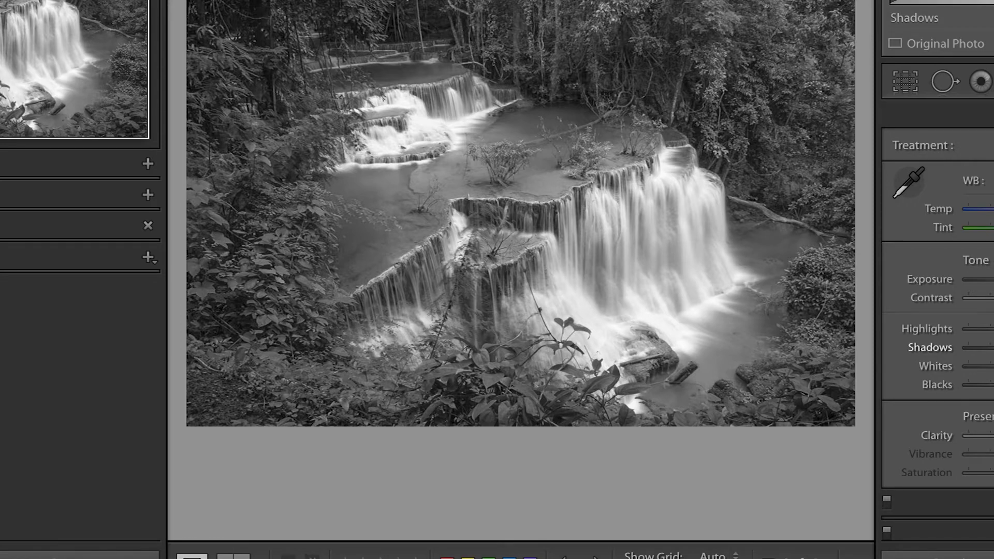
{"action": "scroll", "coordinate": [987, 295], "scroll_direction": "down", "scroll_amount": 5}
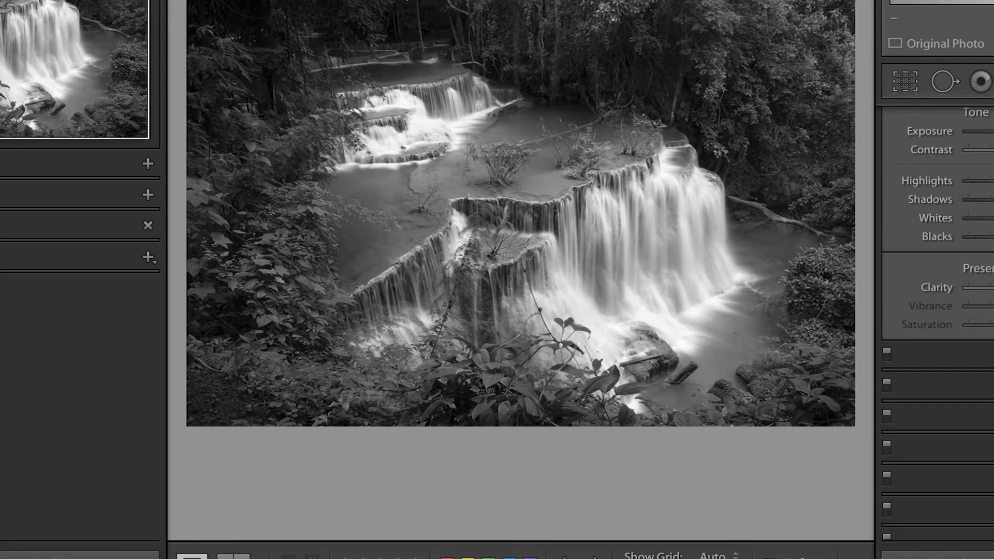
Crop the neighbouring Develop-module screenshot down to just the colour waterfall photo, removing the surrounding interface.
{"action": "key", "text": "Right"}
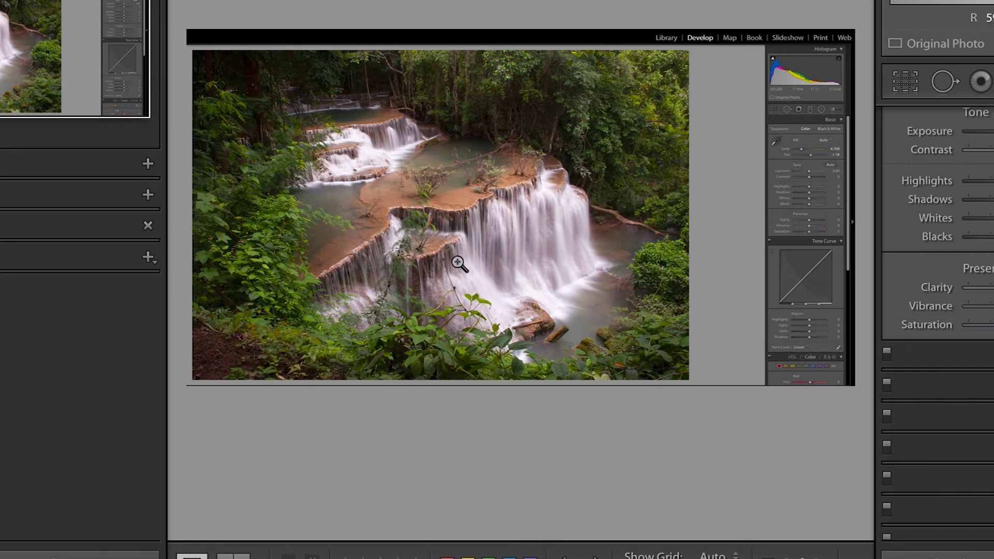
{"action": "left_click", "coordinate": [899, 85]}
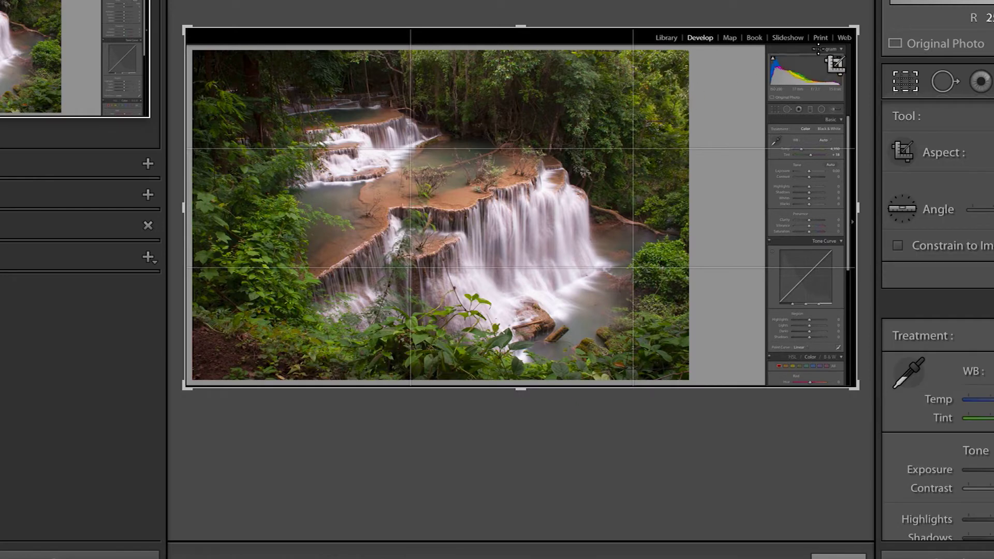
{"action": "left_click_drag", "start_coordinate": [853, 32], "coordinate": [765, 45]}
{"action": "left_click_drag", "start_coordinate": [641, 115], "coordinate": [628, 127]}
{"action": "left_click_drag", "start_coordinate": [761, 44], "coordinate": [763, 47]}
{"action": "key", "text": "Return"}
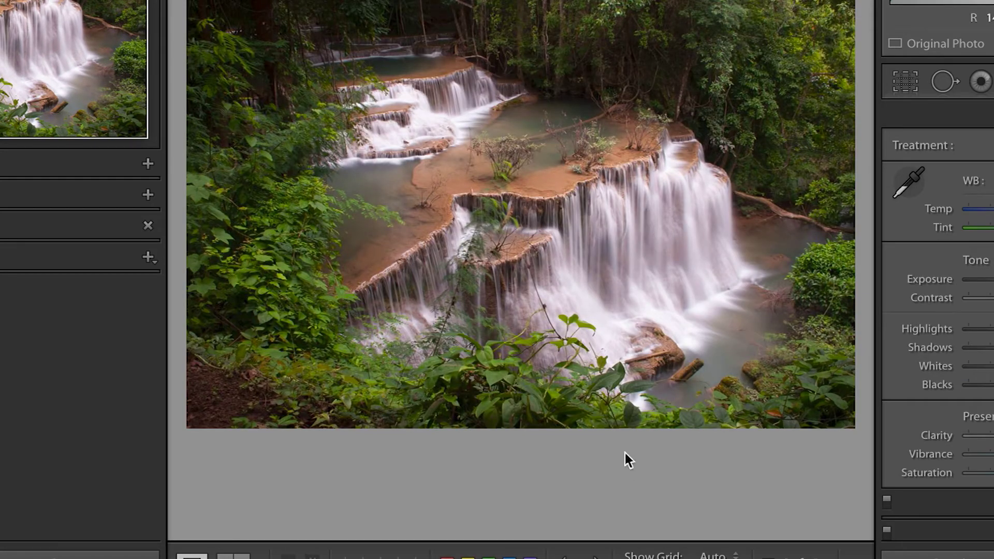
Open the cropped image in Adobe Photoshop CC 2015 as a copy with Lightroom adjustments.
{"action": "right_click", "coordinate": [532, 100]}
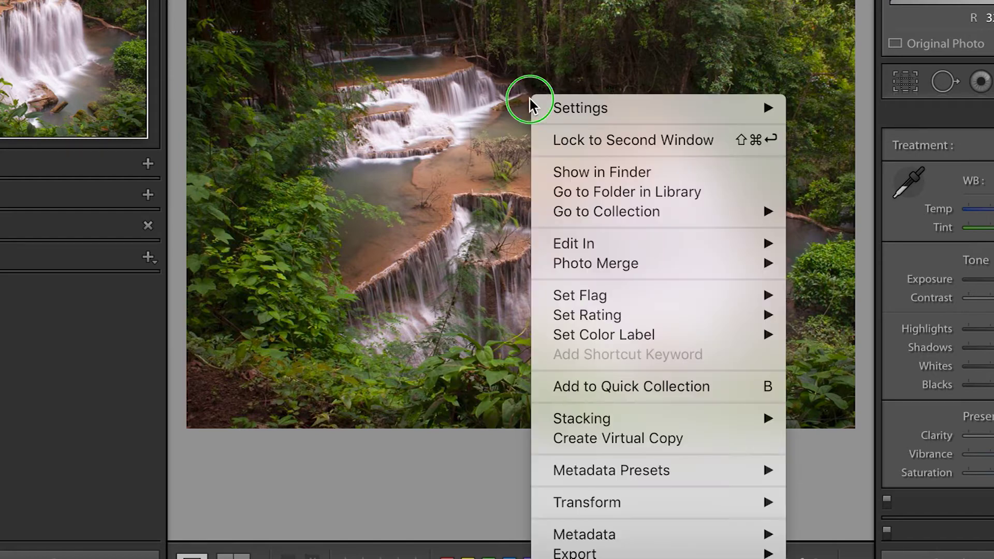
{"action": "mouse_move", "coordinate": [620, 247]}
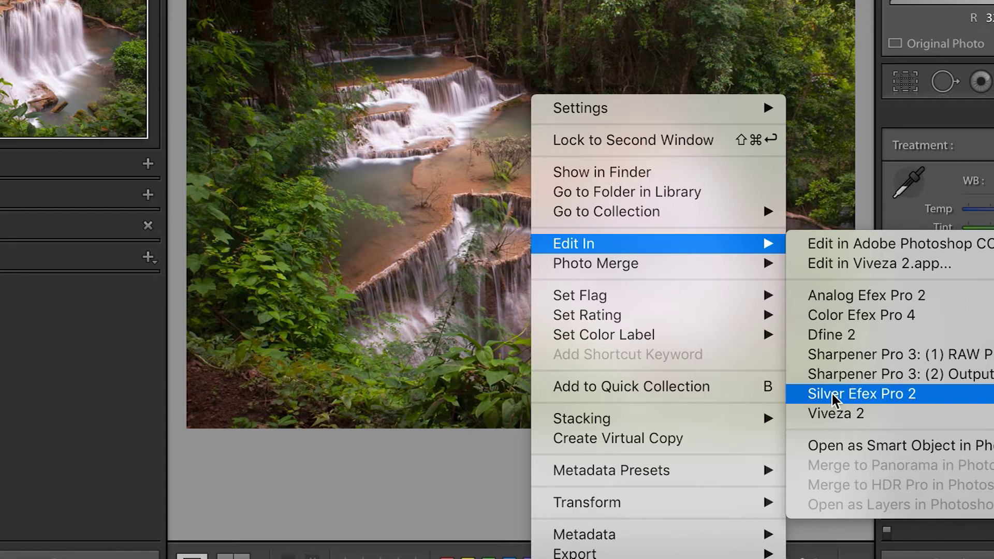
{"action": "left_click", "coordinate": [886, 244]}
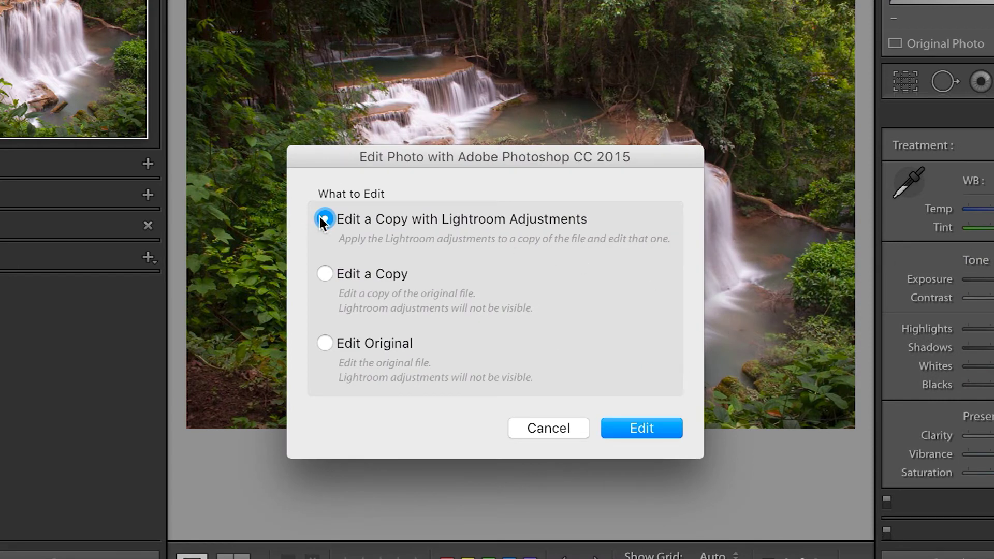
{"action": "left_click", "coordinate": [642, 429]}
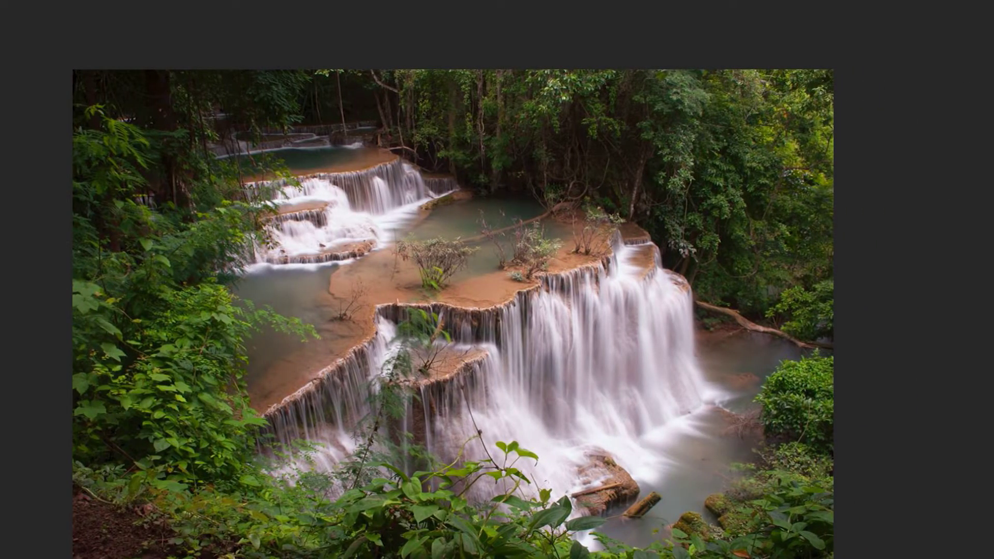
Display the Histogram panel and the Info panel beside the waterfall photo.
{"action": "left_click", "coordinate": [476, 0]}
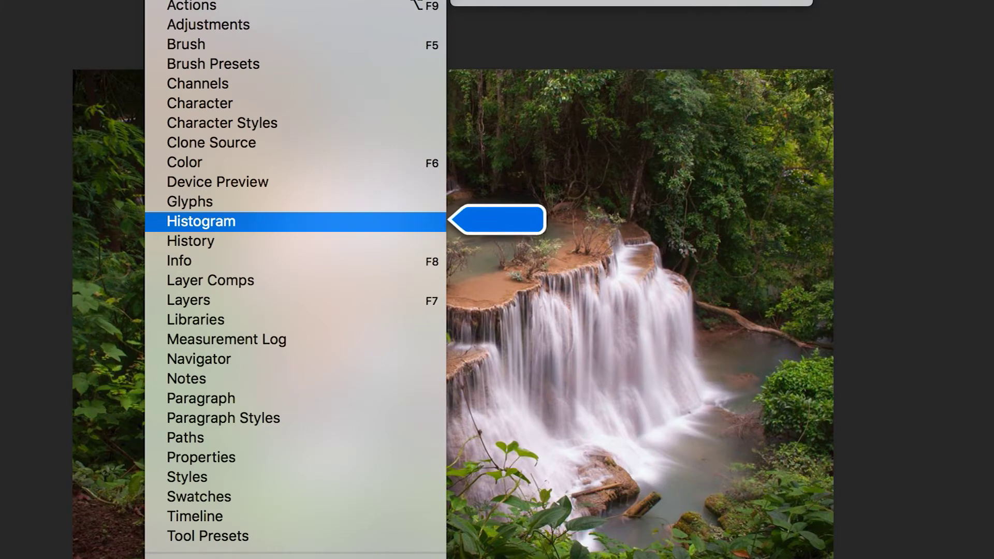
{"action": "left_click", "coordinate": [200, 221]}
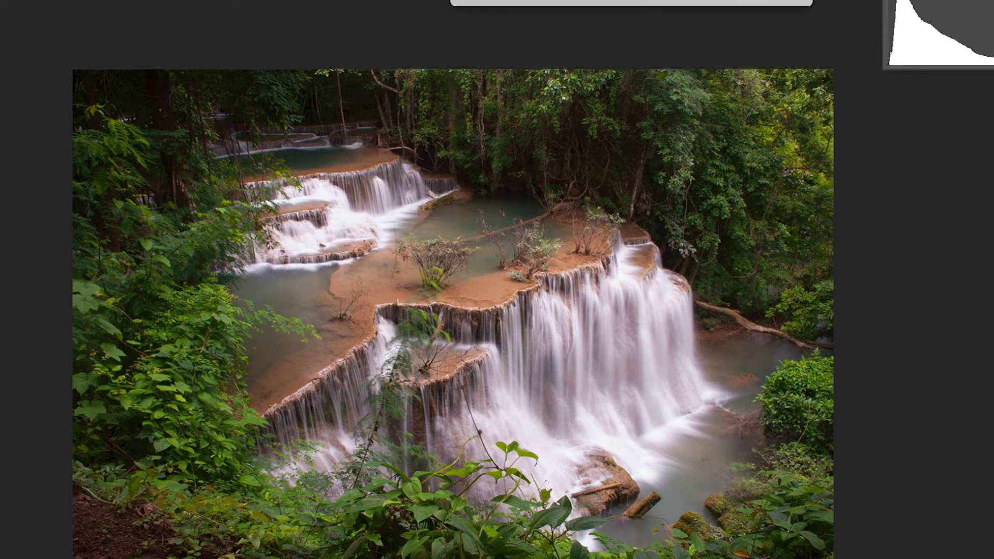
{"action": "key", "text": "Down"}
{"action": "type", "text": "nfo"}
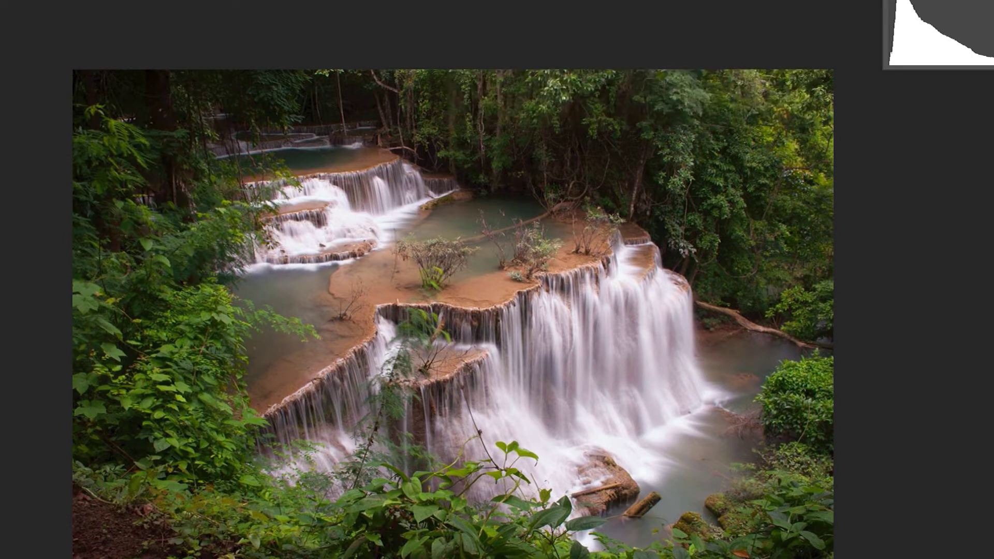
{"action": "key", "text": "Down"}
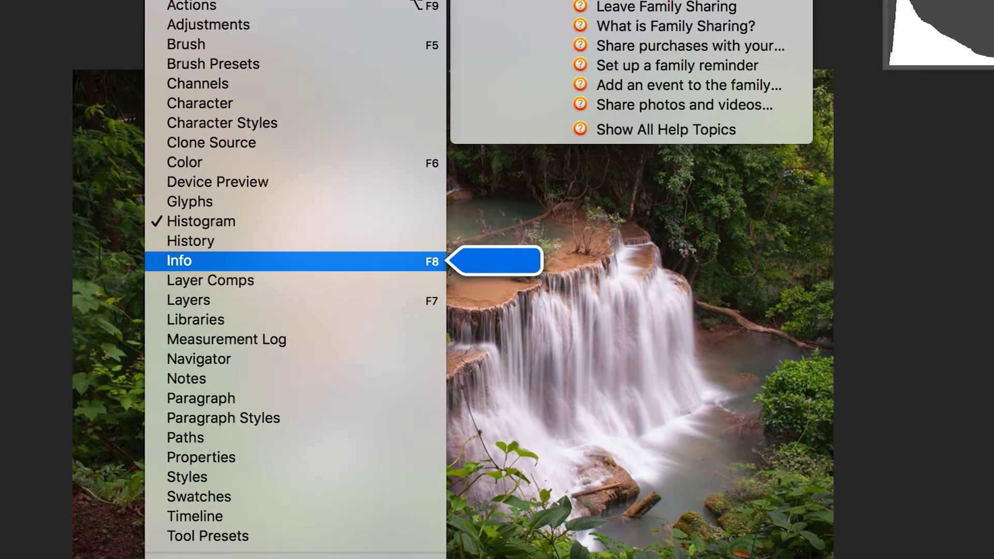
{"action": "key", "text": "Return"}
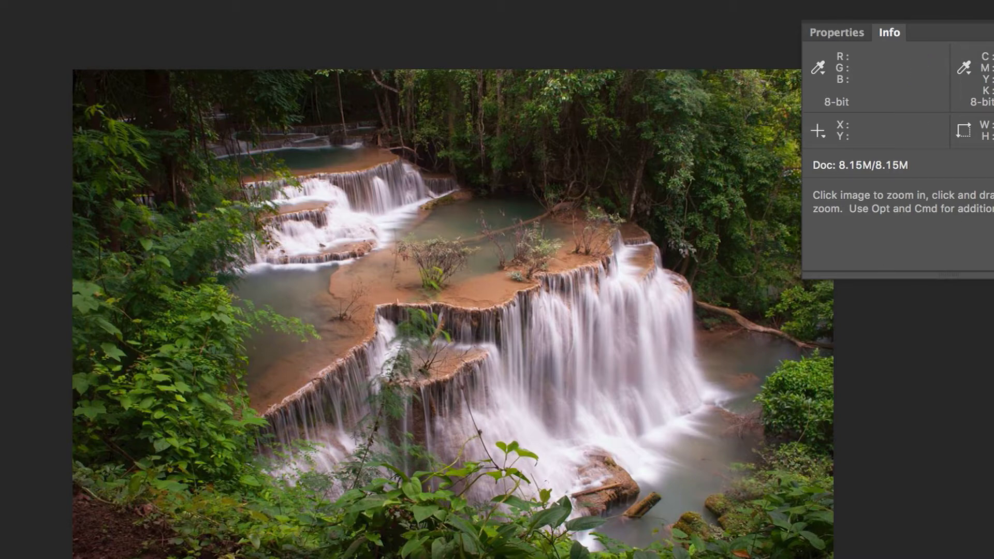
Hide and redisplay the Info panel, bring Info in front of Properties, and hide the panel group again.
{"action": "key", "text": "F8"}
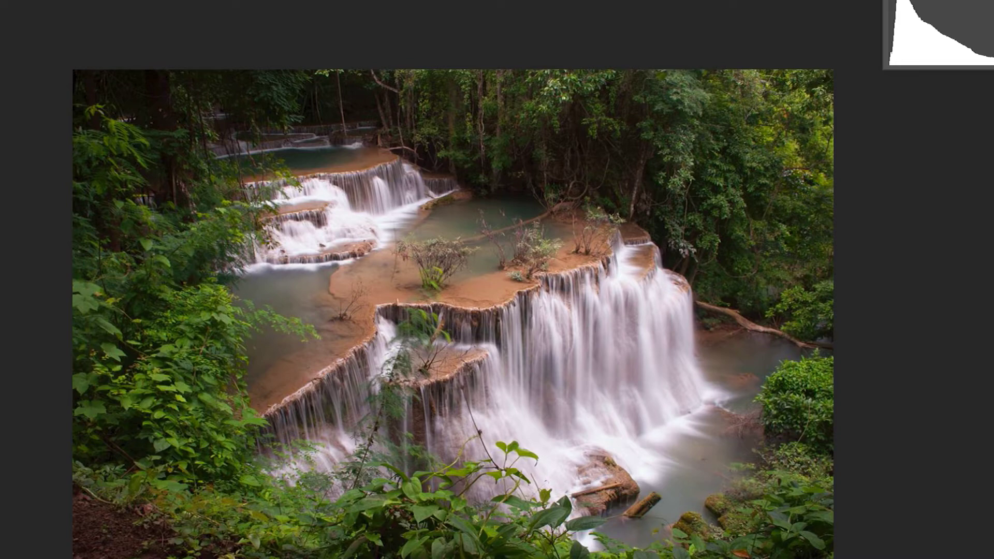
{"action": "key", "text": "F8"}
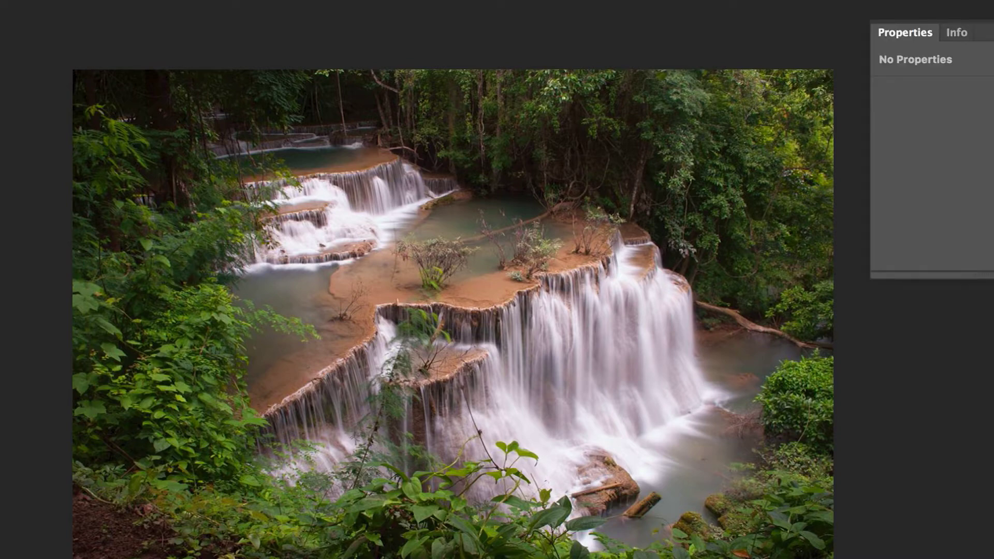
{"action": "left_click", "coordinate": [953, 32]}
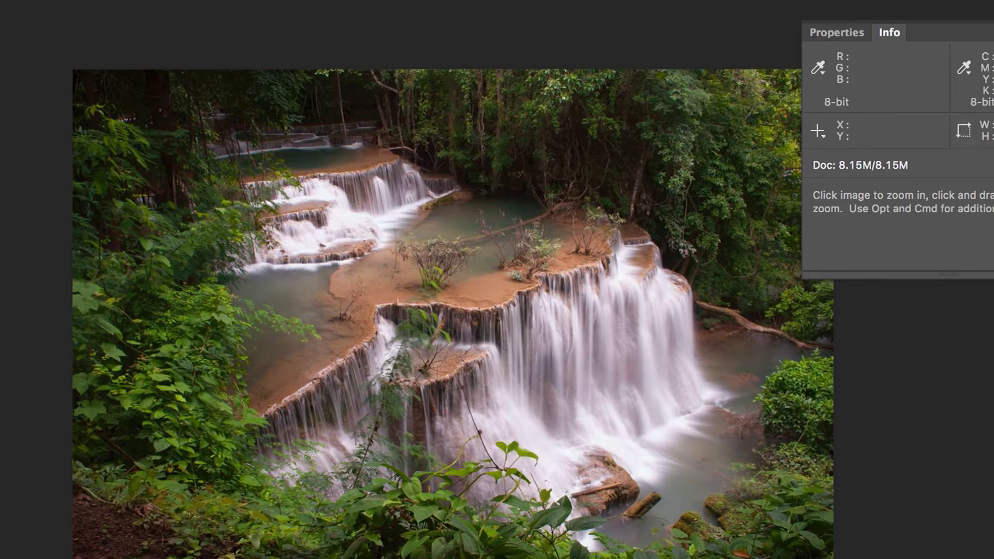
{"action": "key", "text": "F8"}
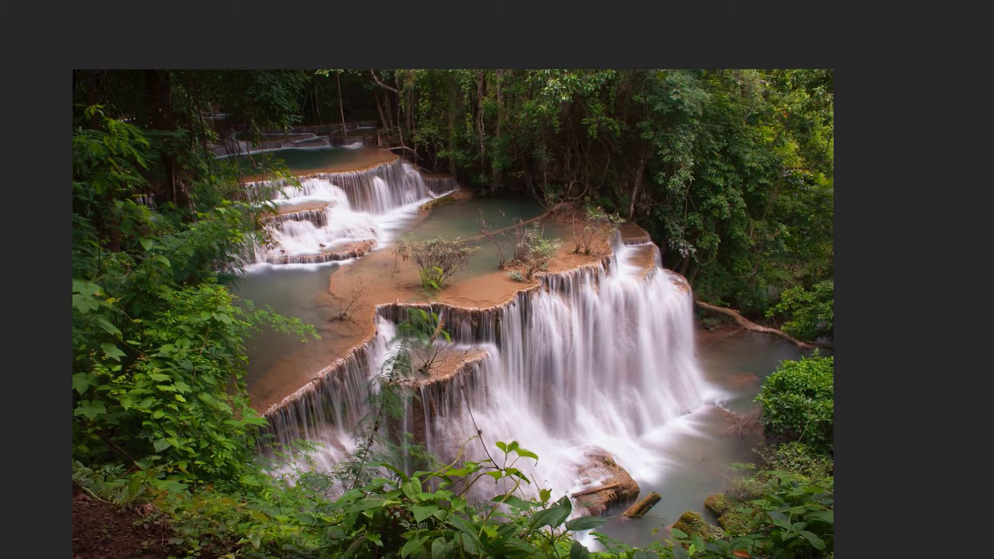
Convert the photo to Grayscale mode, discarding its color information, and toggle the photo's black-and-white treatment in Lightroom for comparison.
{"action": "left_click", "coordinate": [24, 0]}
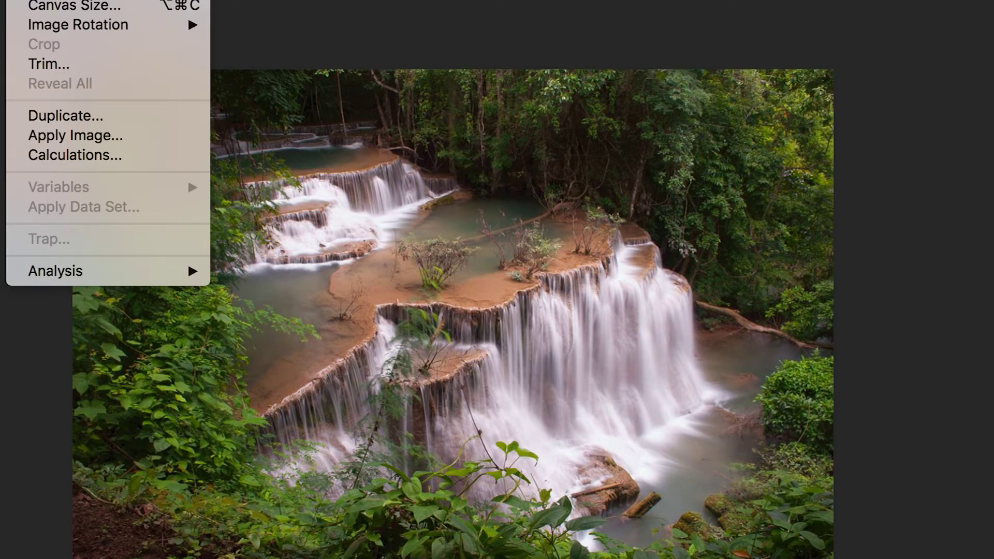
{"action": "mouse_move", "coordinate": [52, 0]}
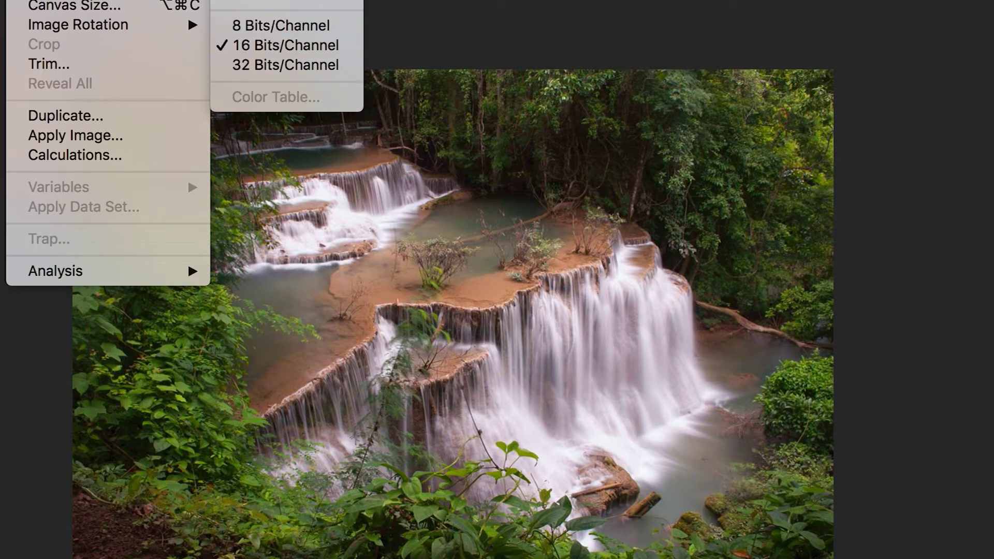
{"action": "left_click", "coordinate": [259, 0]}
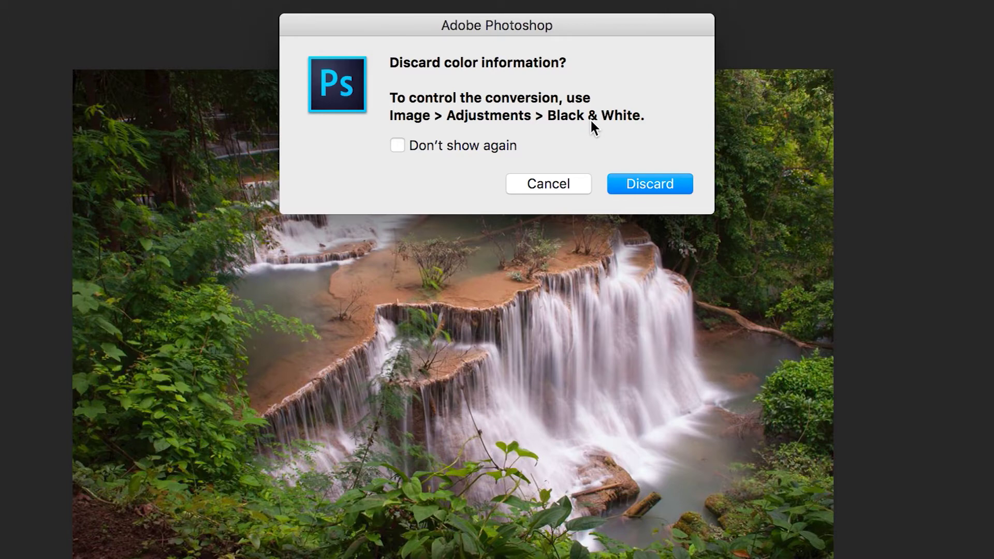
{"action": "left_click", "coordinate": [670, 185]}
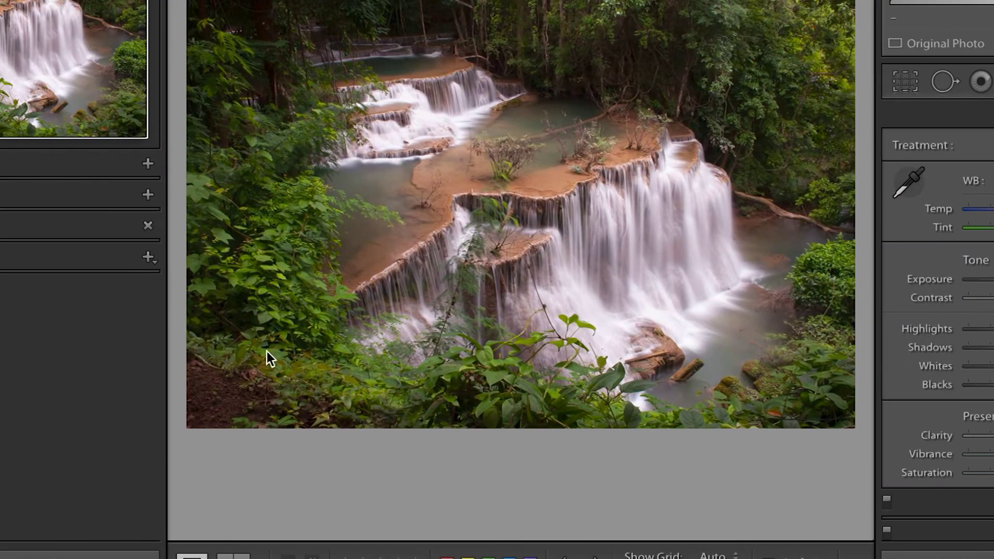
{"action": "key", "text": "v"}
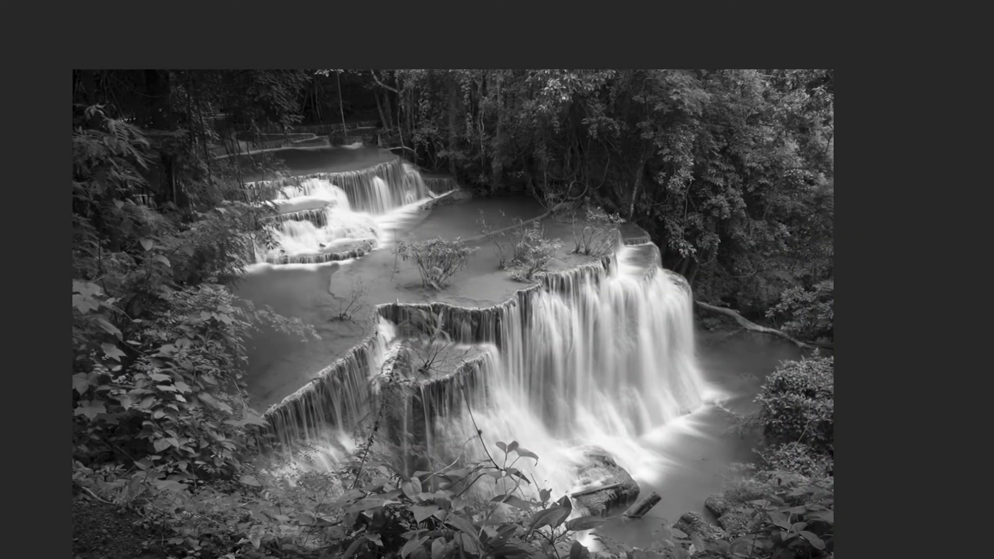
Search the help for the Curves command and open the Curves dialog for the grayscale photo.
{"action": "type", "text": "f"}
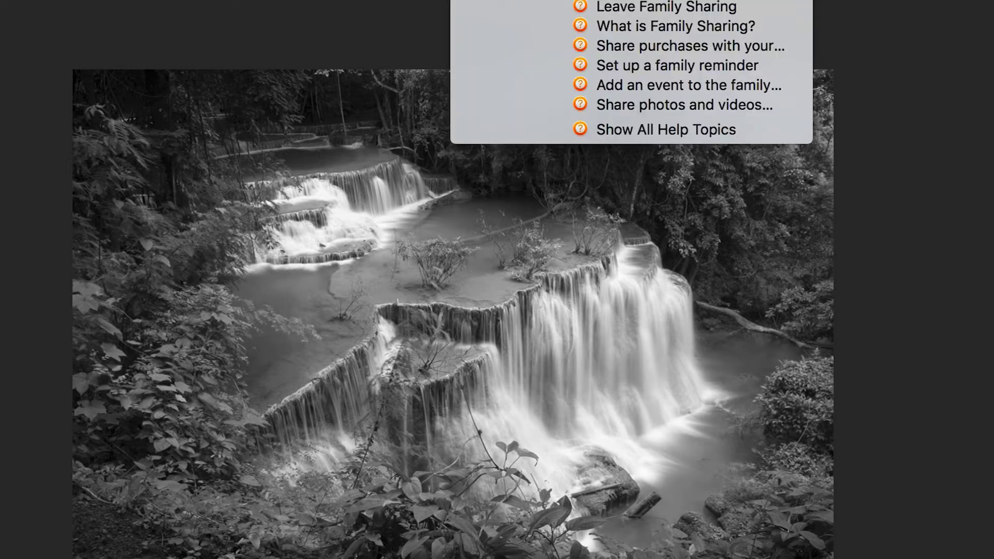
{"action": "type", "text": "urv"}
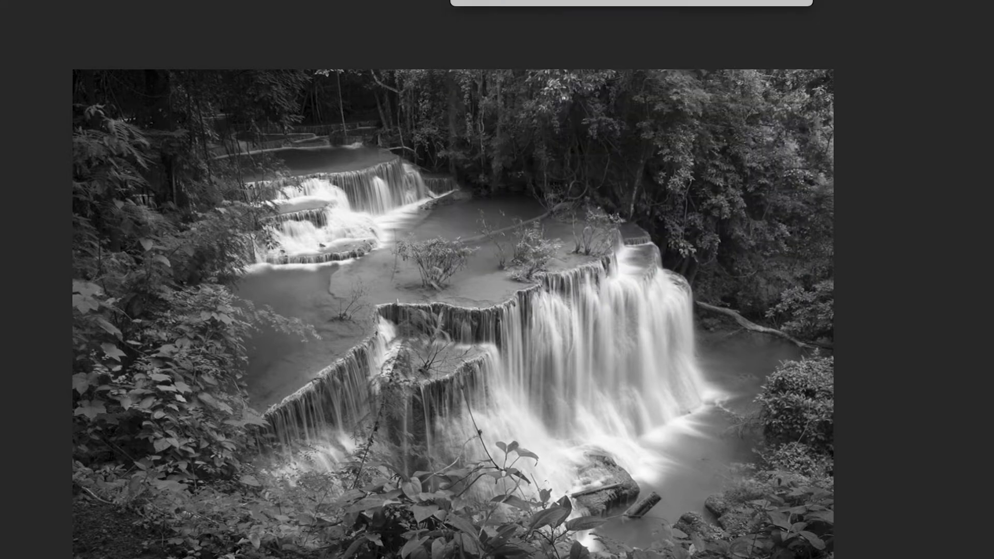
{"action": "key", "text": "Down"}
{"action": "key", "text": "Down"}
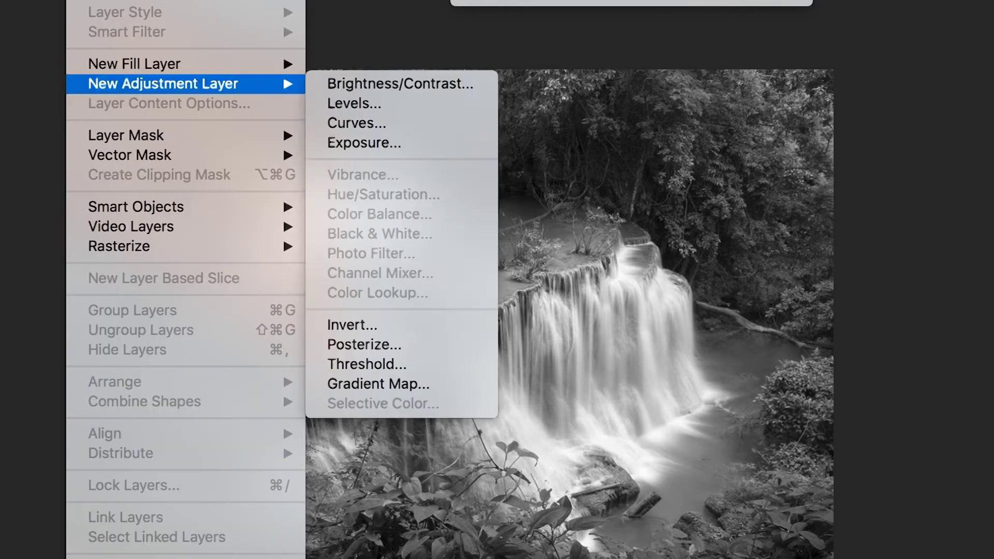
{"action": "mouse_move", "coordinate": [104, 1]}
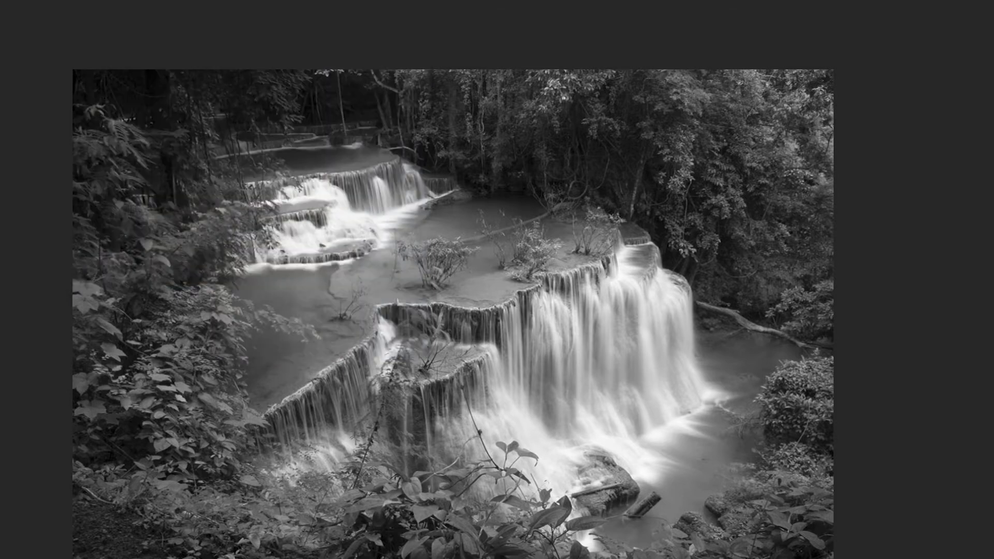
{"action": "key", "text": "super+m"}
{"action": "left_click_drag", "start_coordinate": [740, 162], "coordinate": [781, 46]}
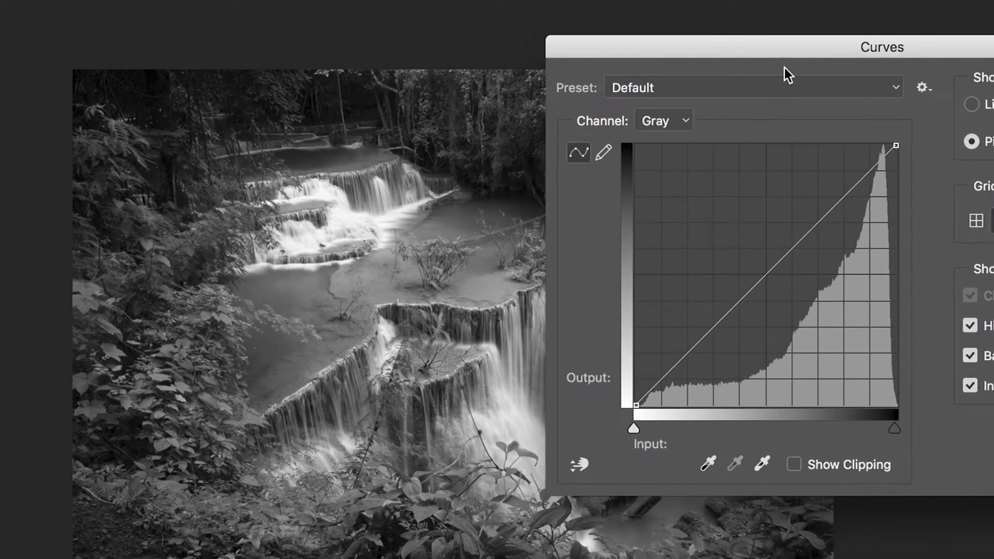
Compare the Light and Pigment/Ink % displays of the curve, return to Pigment/Ink %, and cancel the Curves dialog.
{"action": "left_click", "coordinate": [971, 105]}
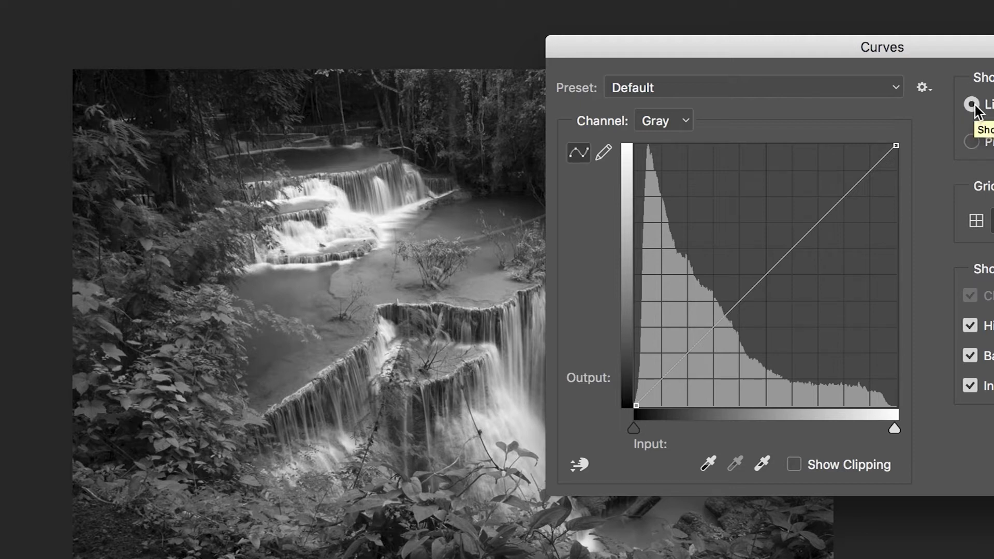
{"action": "left_click", "coordinate": [971, 143]}
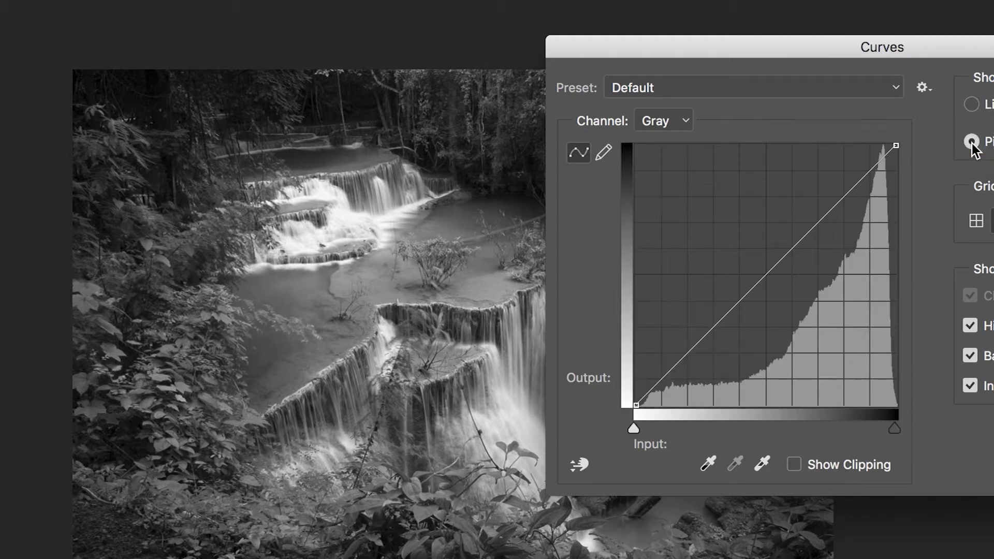
{"action": "mouse_move", "coordinate": [899, 48]}
{"action": "left_mouse_down"}
{"action": "mouse_move", "coordinate": [899, 16]}
{"action": "mouse_move", "coordinate": [931, 2]}
{"action": "mouse_move", "coordinate": [894, 67]}
{"action": "mouse_move", "coordinate": [896, 36]}
{"action": "left_mouse_up"}
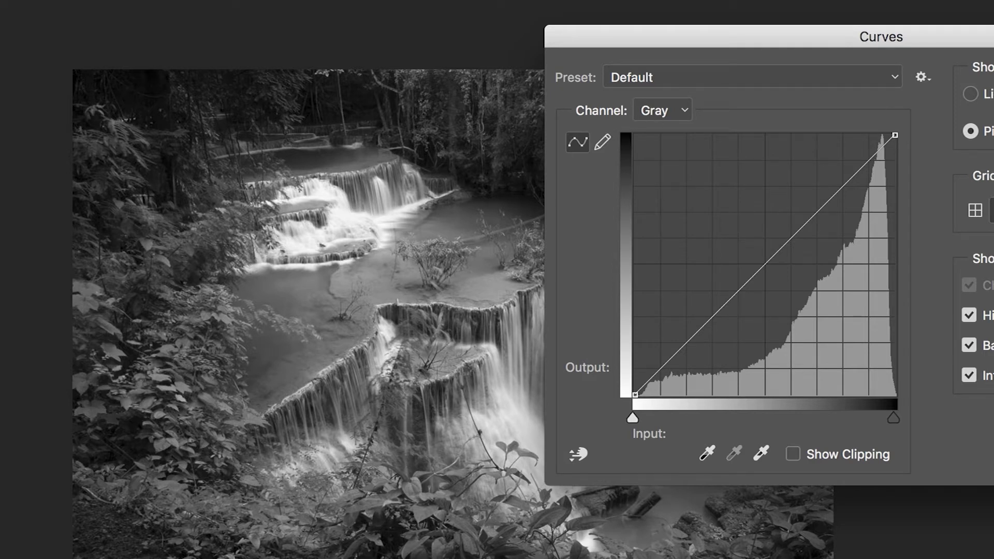
{"action": "key", "text": "Escape"}
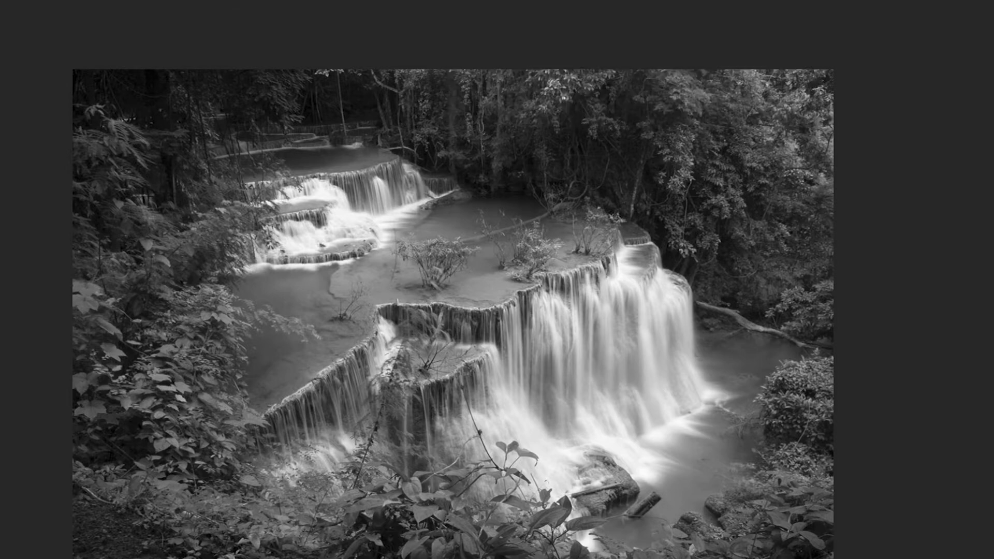
Display the Info panel for the grayscale photo.
{"action": "key", "text": "Down"}
{"action": "key", "text": "Down"}
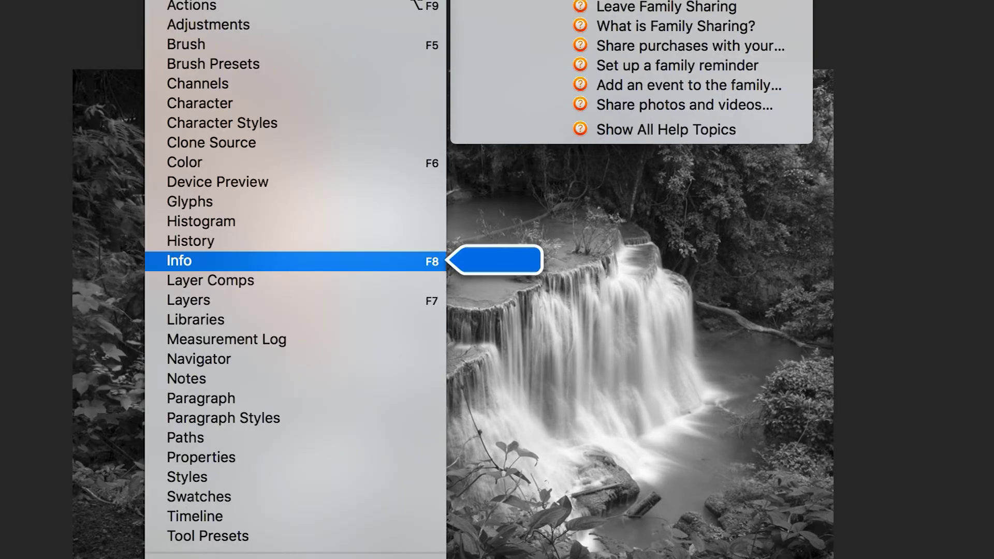
{"action": "key", "text": "Return"}
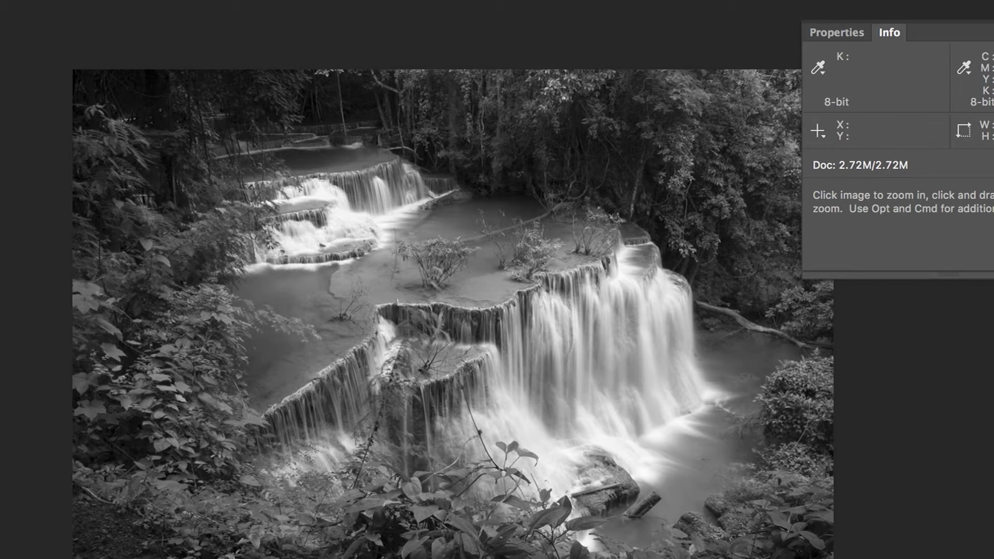
Find the Curves command through the help search and open the Curves adjustment on the grayscale photo.
{"action": "key", "text": "super+shift+slash"}
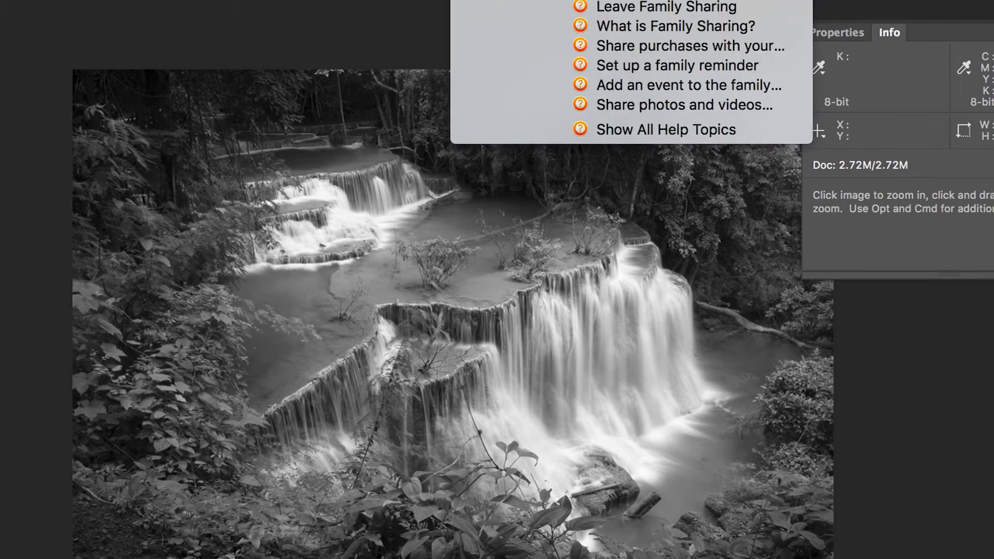
{"action": "type", "text": "curve"}
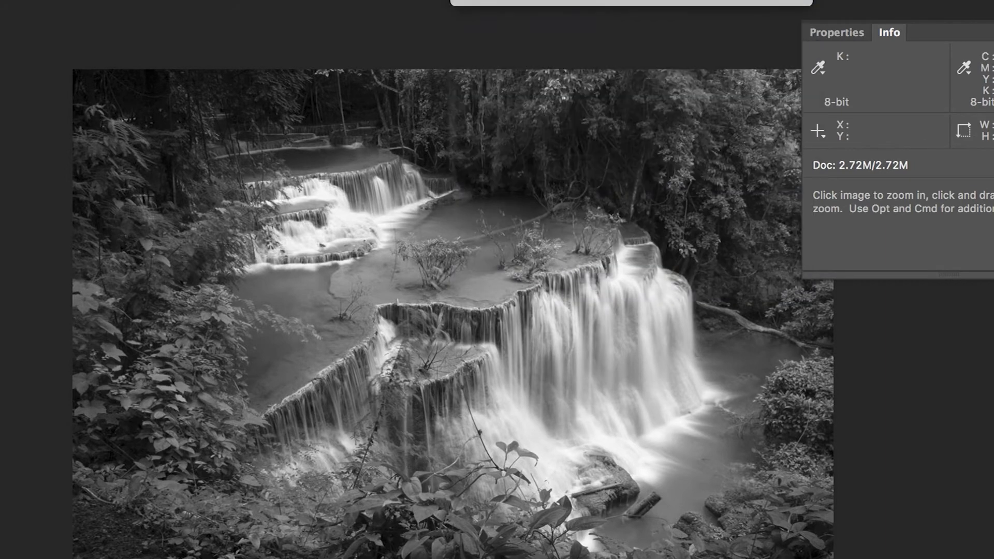
{"action": "key", "text": "Down"}
{"action": "key", "text": "Down"}
{"action": "key", "text": "Up"}
{"action": "key", "text": "Return"}
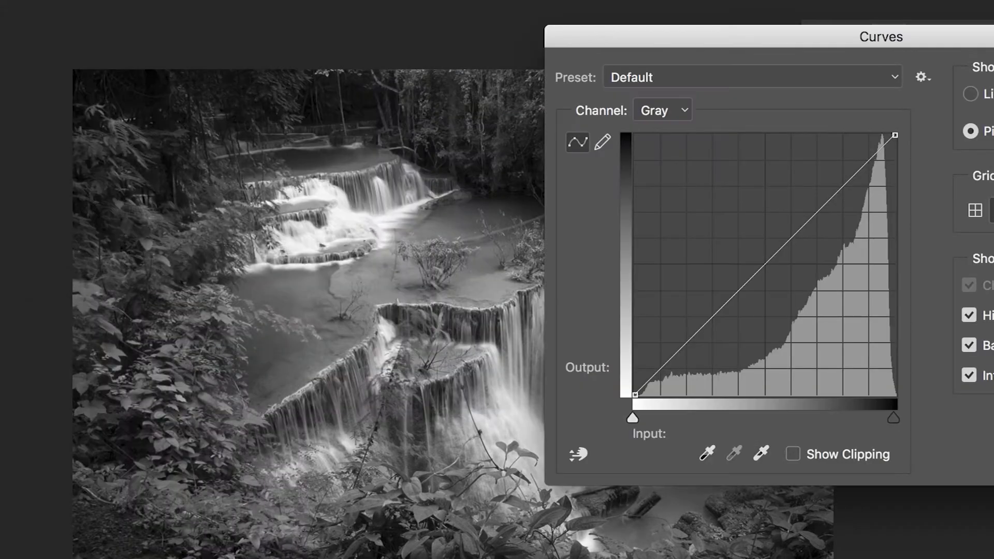
Move the Curves dialog clear of the Info panel, examine the K readings over the waterfall, and move the dialog back.
{"action": "left_click_drag", "start_coordinate": [843, 39], "coordinate": [784, 68]}
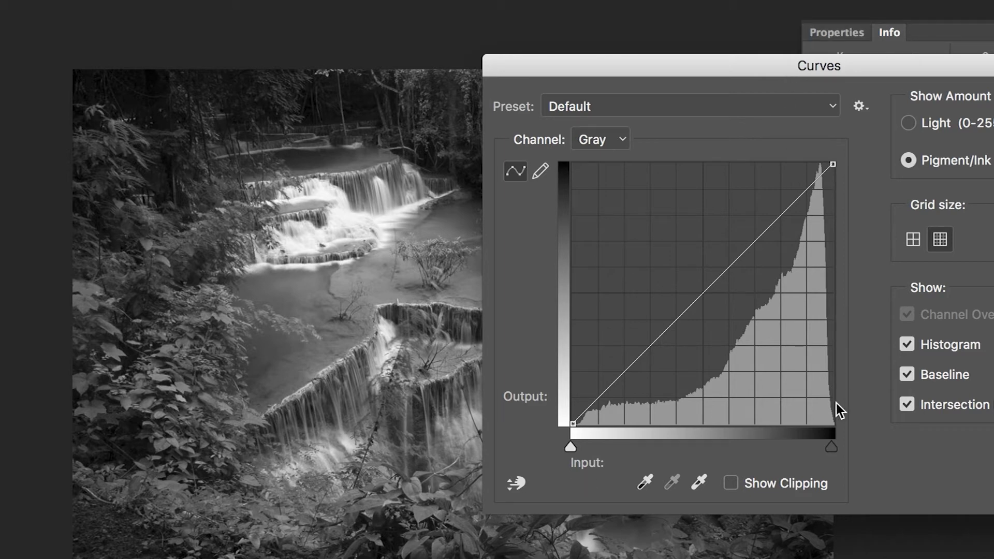
{"action": "left_click_drag", "start_coordinate": [700, 66], "coordinate": [921, 296]}
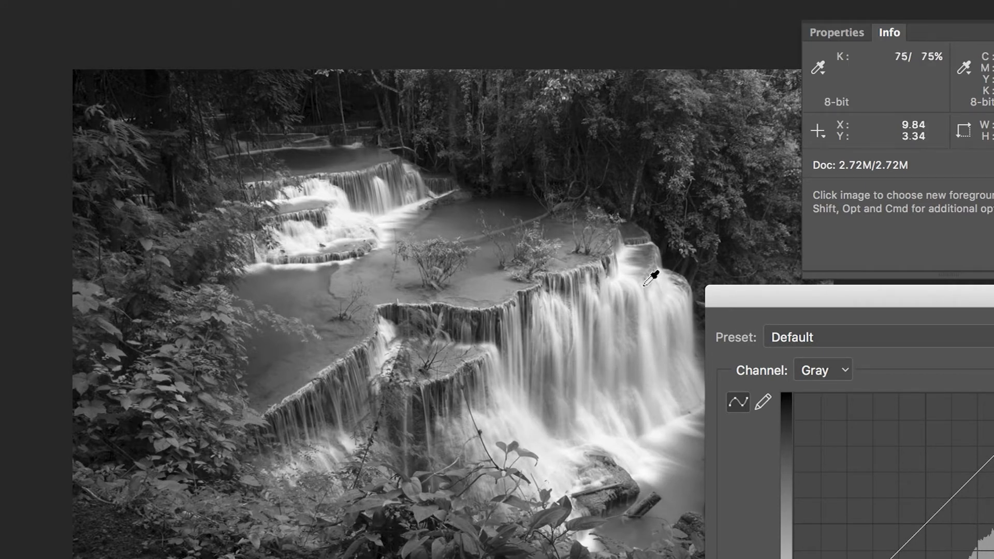
{"action": "left_click_drag", "start_coordinate": [811, 304], "coordinate": [701, 56]}
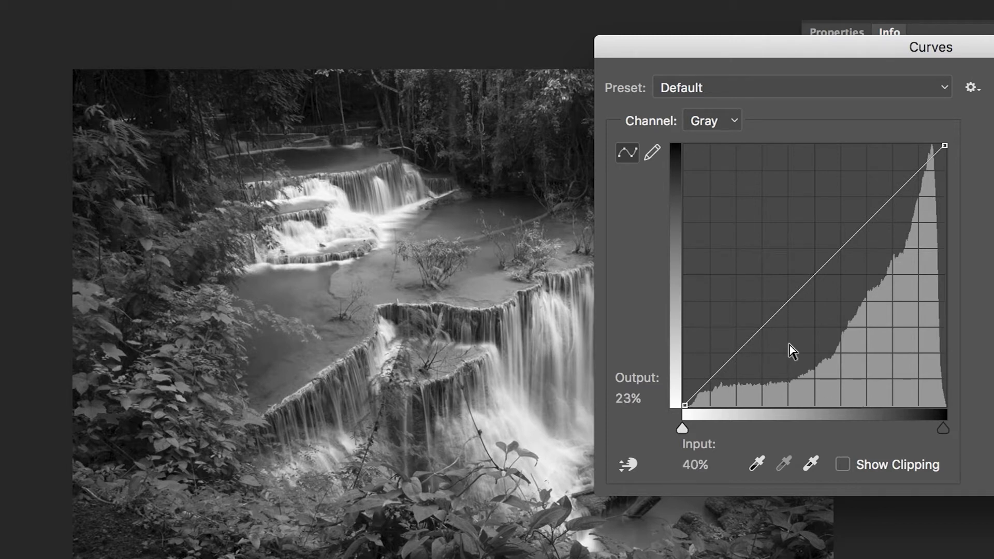
Darken the Gray curve with points at input 51, output 55 and input 82, output 89, and uncover the Info panel.
{"action": "left_click", "coordinate": [771, 317]}
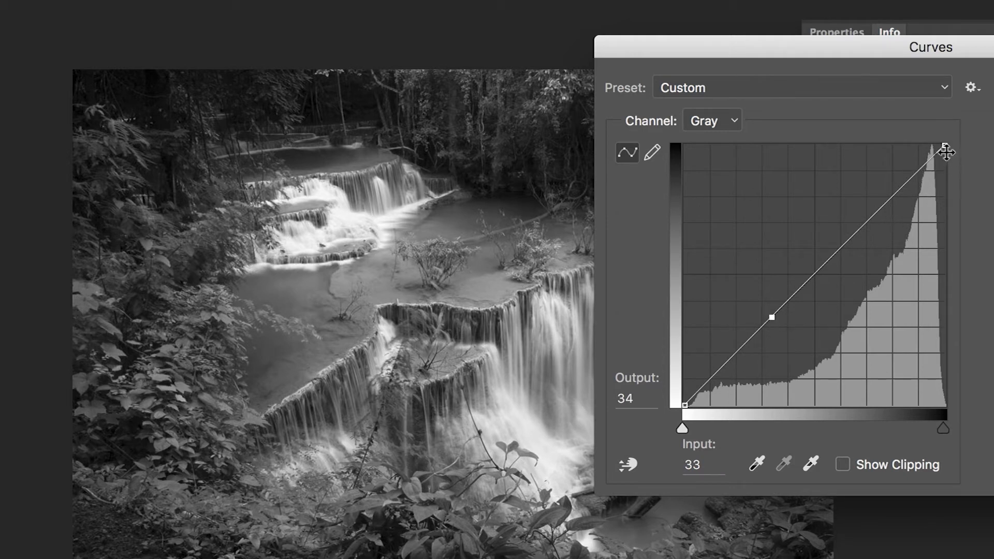
{"action": "mouse_move", "coordinate": [898, 187]}
{"action": "left_mouse_down"}
{"action": "mouse_move", "coordinate": [891, 162]}
{"action": "mouse_move", "coordinate": [899, 184]}
{"action": "mouse_move", "coordinate": [895, 175]}
{"action": "left_mouse_up"}
{"action": "left_click_drag", "start_coordinate": [769, 317], "coordinate": [816, 264]}
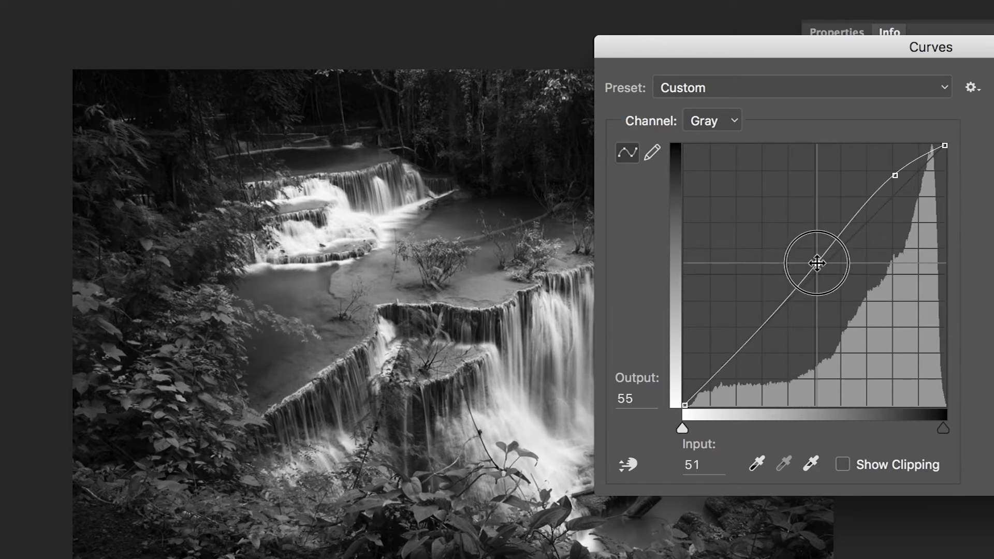
{"action": "mouse_move", "coordinate": [895, 176]}
{"action": "left_mouse_down"}
{"action": "mouse_move", "coordinate": [898, 163]}
{"action": "mouse_move", "coordinate": [899, 175]}
{"action": "left_mouse_up"}
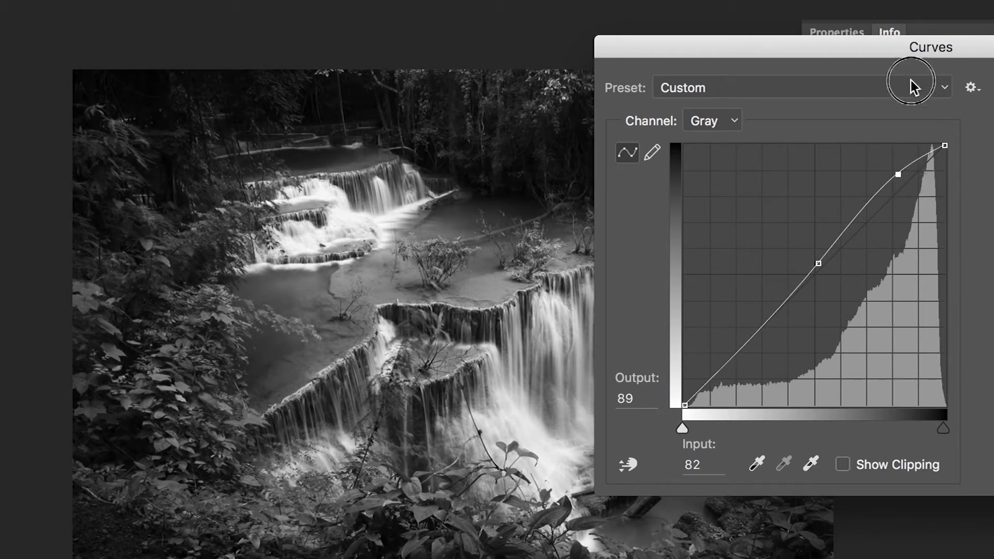
{"action": "left_click_drag", "start_coordinate": [914, 44], "coordinate": [916, 287]}
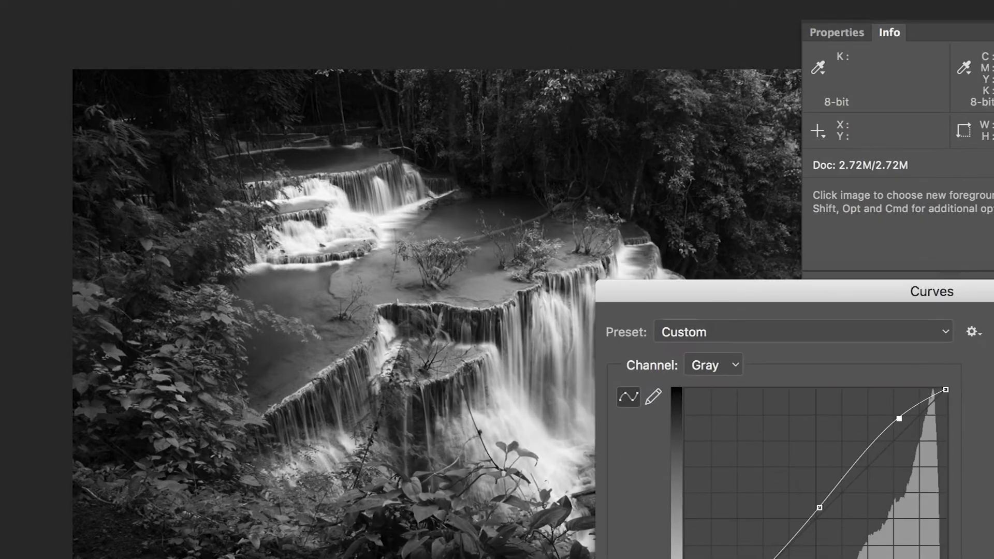
Hide the Info panel and move the Curves dialog up and aside to uncover more of the waterfall.
{"action": "key", "text": "F8"}
{"action": "left_click_drag", "start_coordinate": [963, 287], "coordinate": [843, 56]}
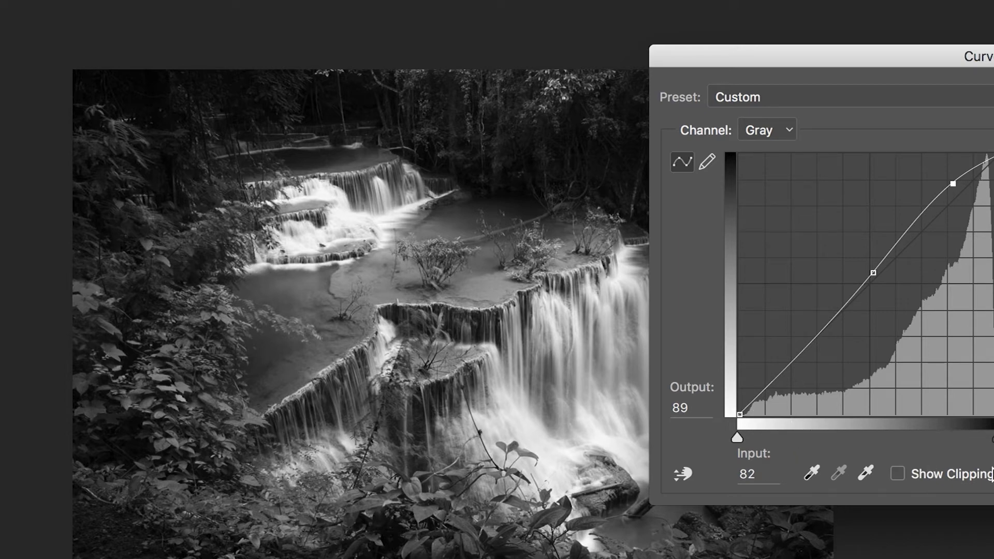
{"action": "left_click_drag", "start_coordinate": [969, 54], "coordinate": [932, 0]}
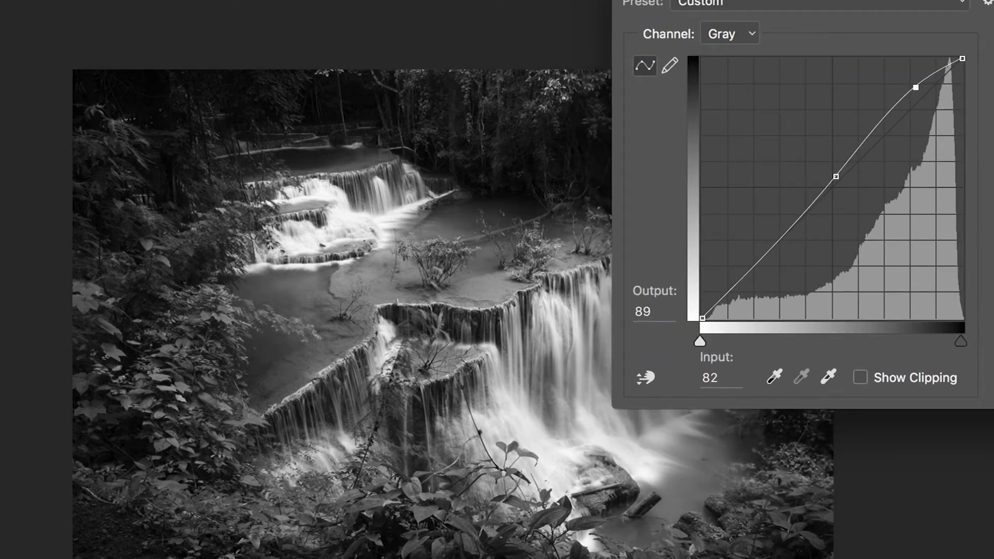
Compare the photo with and without the curve preview, and apply the Curves adjustment.
{"action": "key", "text": "p"}
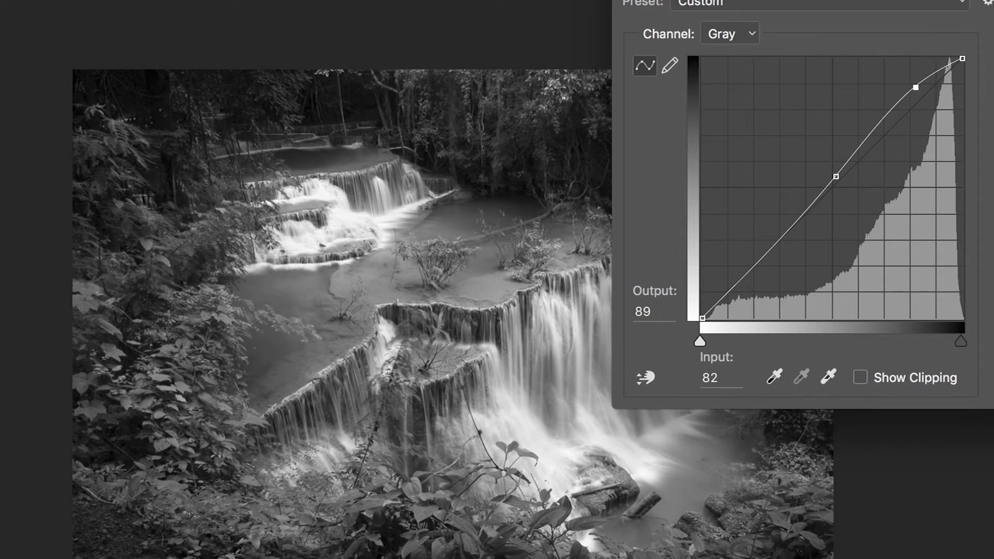
{"action": "key", "text": "p"}
{"action": "key", "text": "p"}
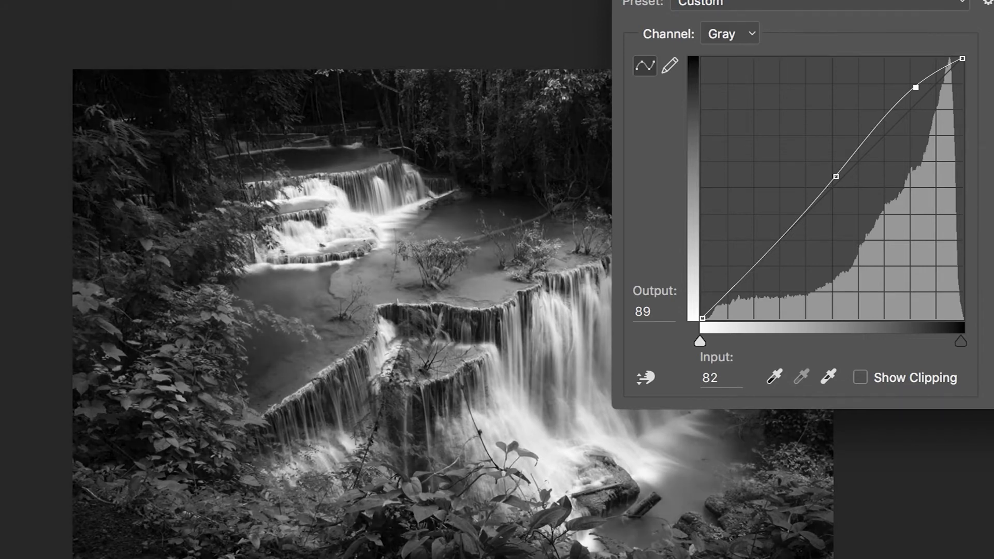
{"action": "left_click_drag", "start_coordinate": [872, 0], "coordinate": [612, 5]}
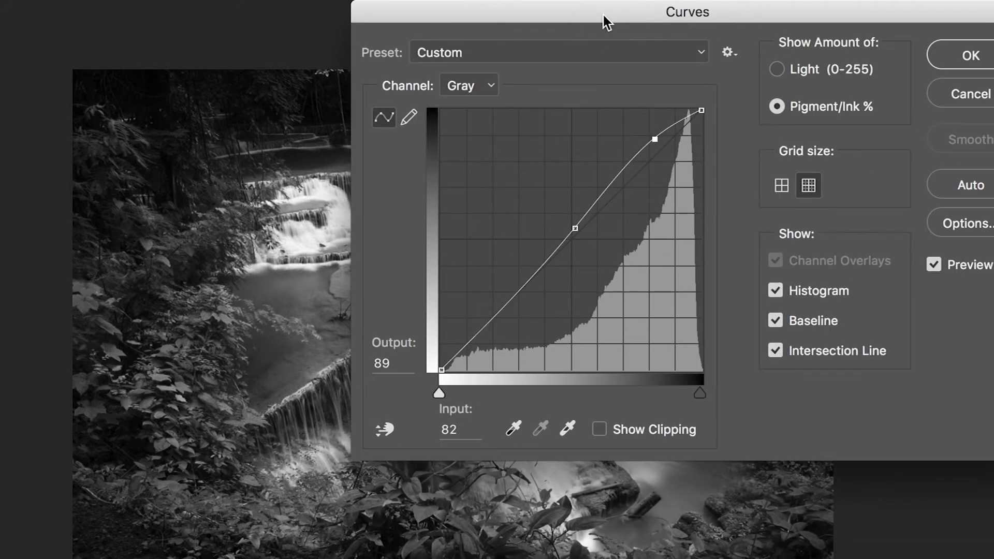
{"action": "left_click", "coordinate": [960, 65]}
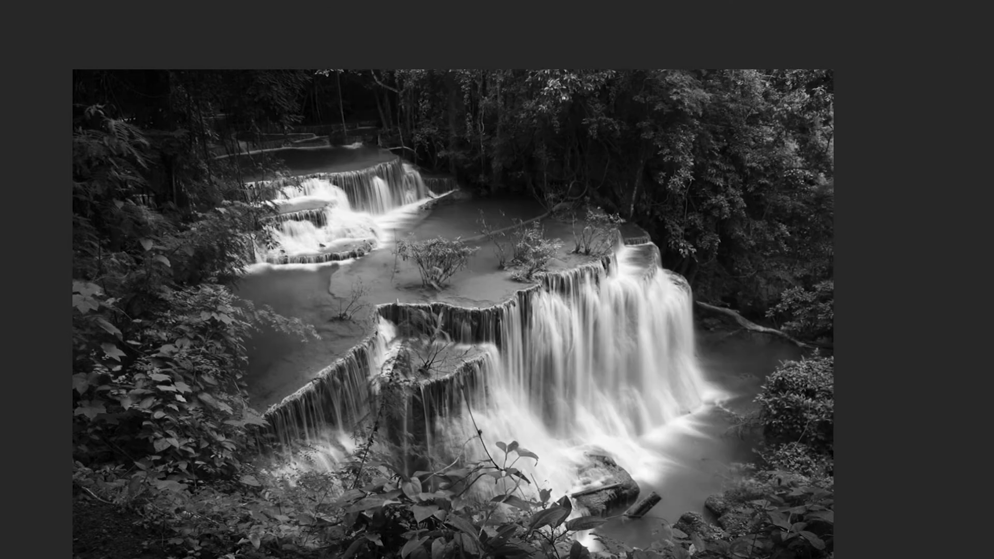
Save the grayscale photo as a JPEG copy in the Reproductions folder with Quality 12 (Maximum) and the Progressive option with 3 scans.
{"action": "left_click", "coordinate": [0, 0]}
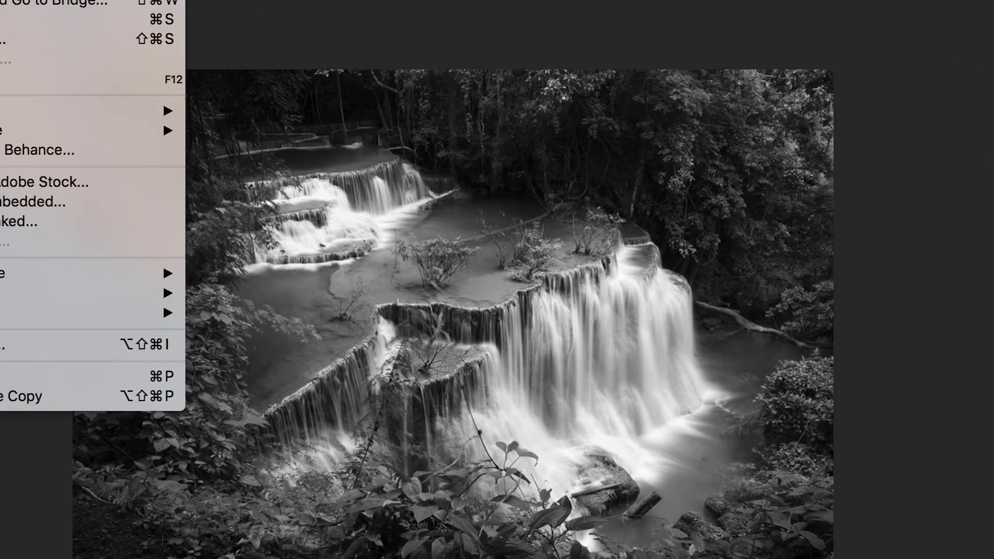
{"action": "left_click", "coordinate": [3, 35]}
{"action": "left_click", "coordinate": [7, 41]}
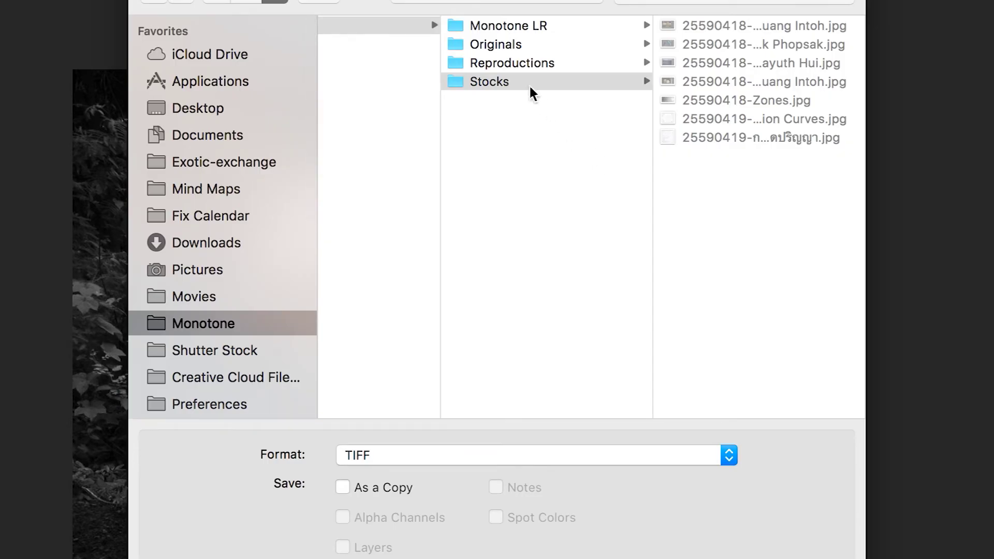
{"action": "left_click", "coordinate": [524, 66]}
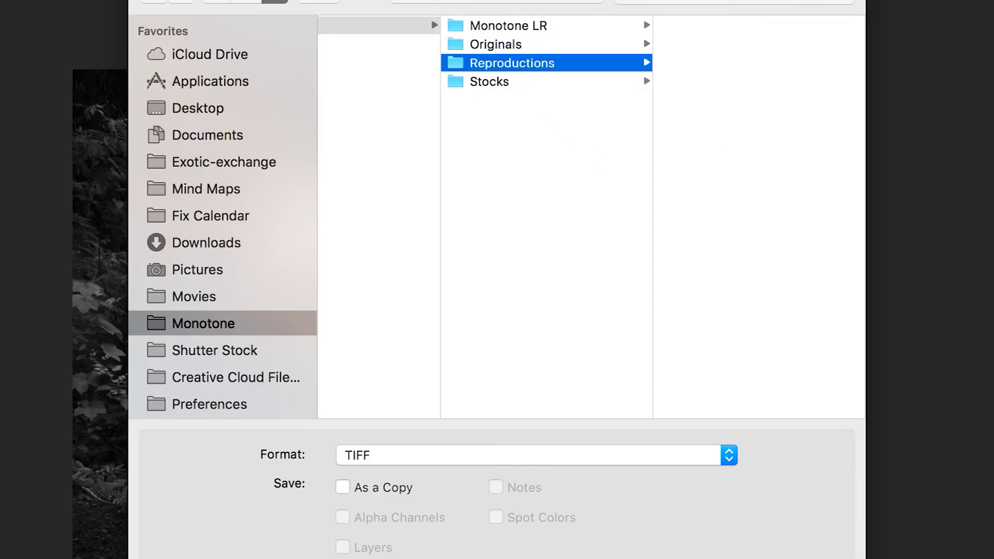
{"action": "key", "text": "Tab"}
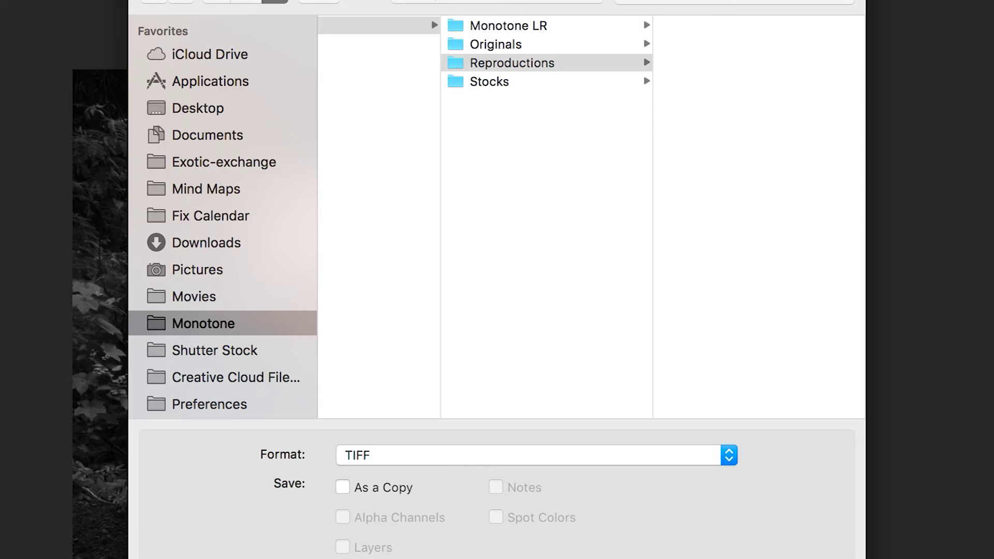
{"action": "left_click", "coordinate": [710, 458]}
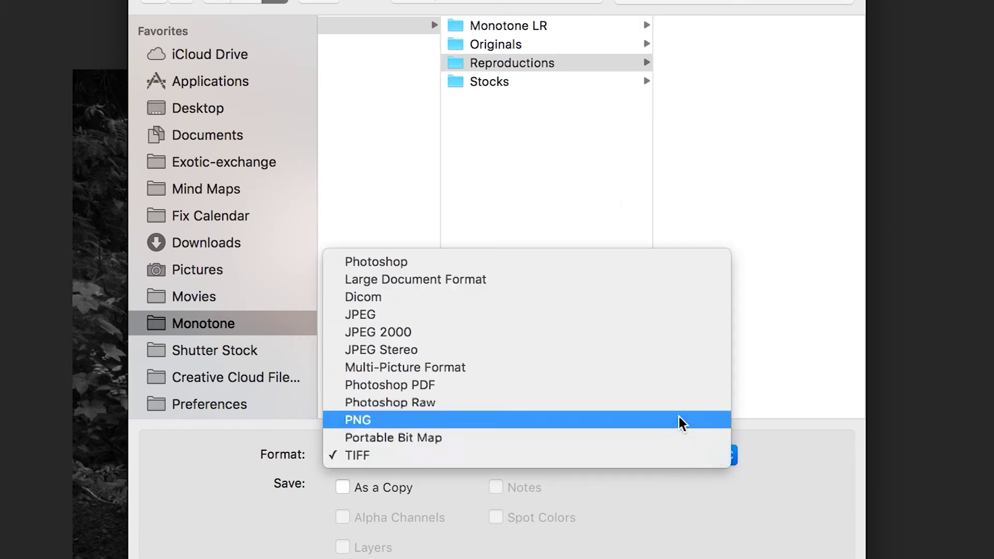
{"action": "left_click", "coordinate": [583, 316]}
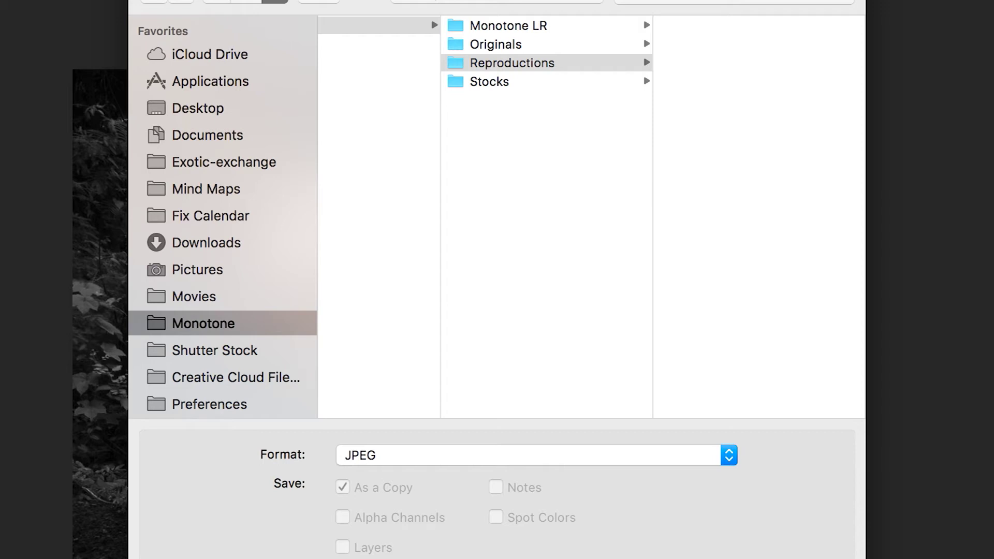
{"action": "key", "text": "Return"}
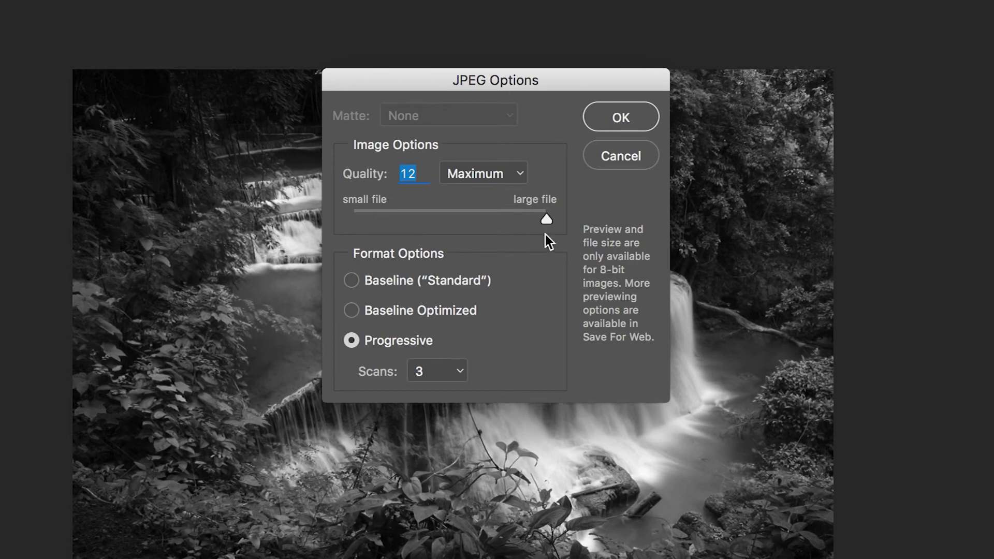
{"action": "left_click", "coordinate": [633, 118]}
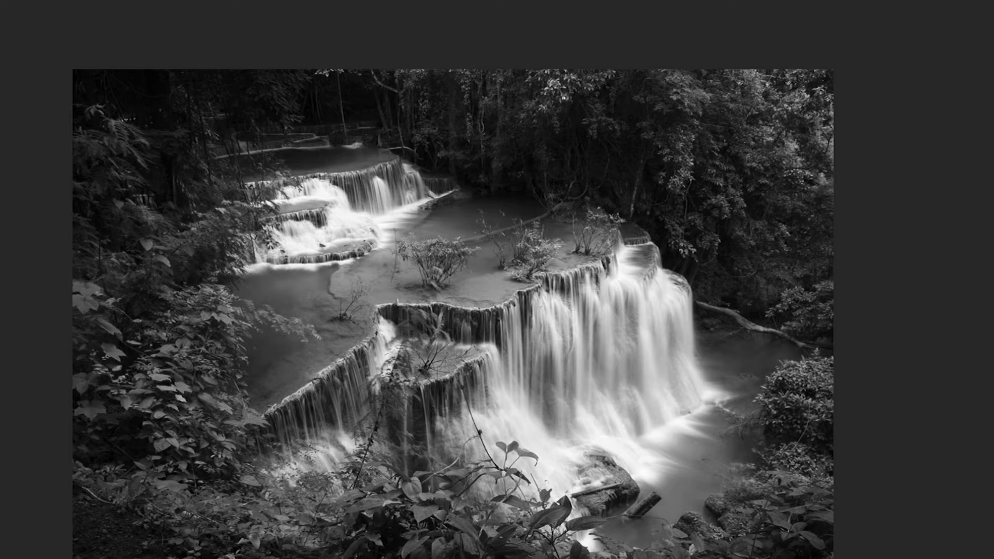
Revert the photo to its saved color version and convert it to grayscale, discarding the color information.
{"action": "key", "text": "super+shift+s"}
{"action": "type", "text": "revert"}
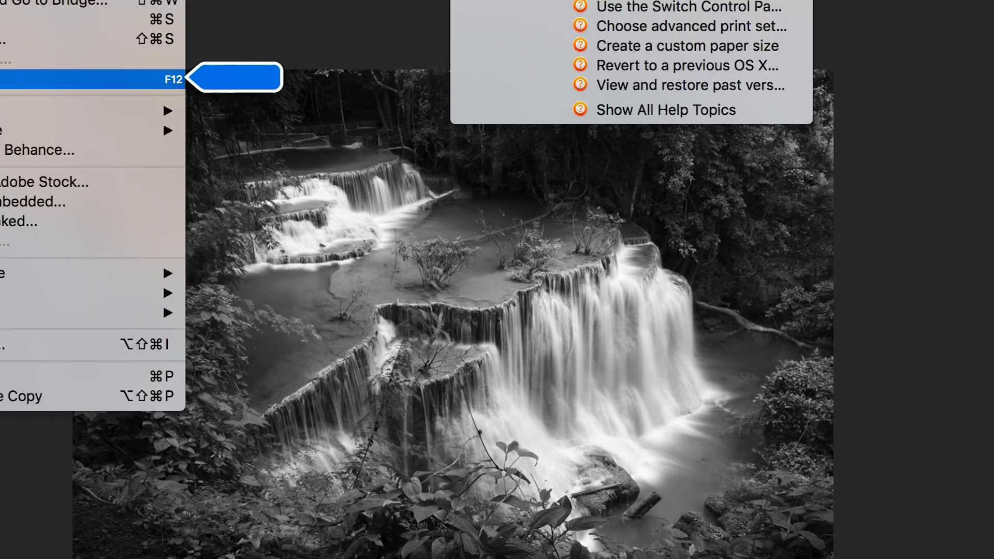
{"action": "key", "text": "Return"}
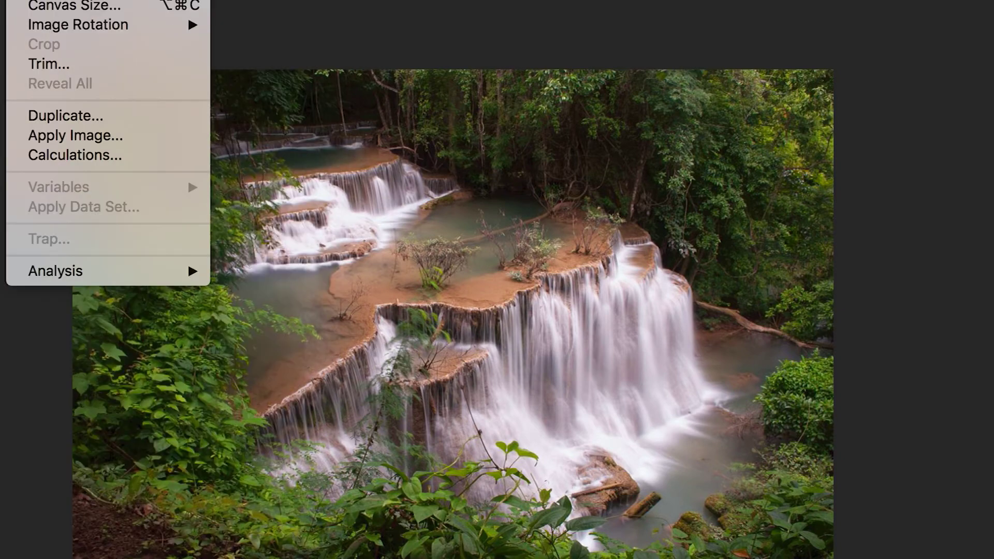
{"action": "mouse_move", "coordinate": [103, 0]}
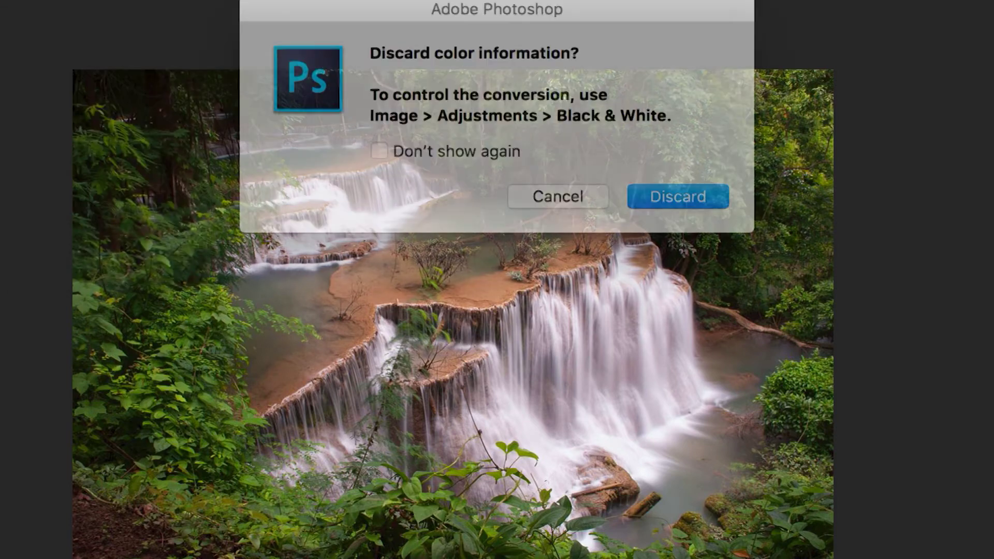
{"action": "left_click", "coordinate": [669, 184]}
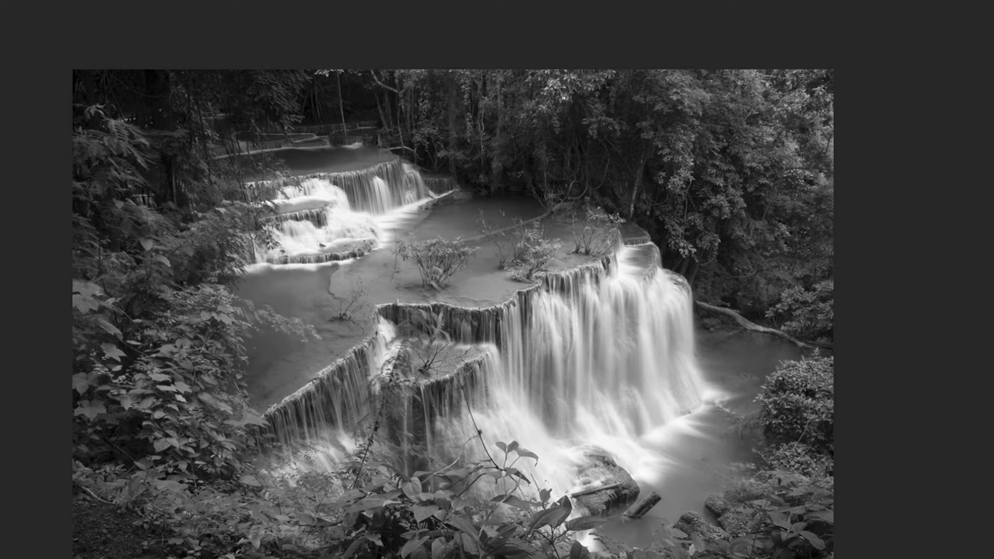
Find the Curves command through the help search, open it on the grayscale photo, and move the dialog off the waterfall.
{"action": "left_click", "coordinate": [475, 1]}
{"action": "type", "text": "curv"}
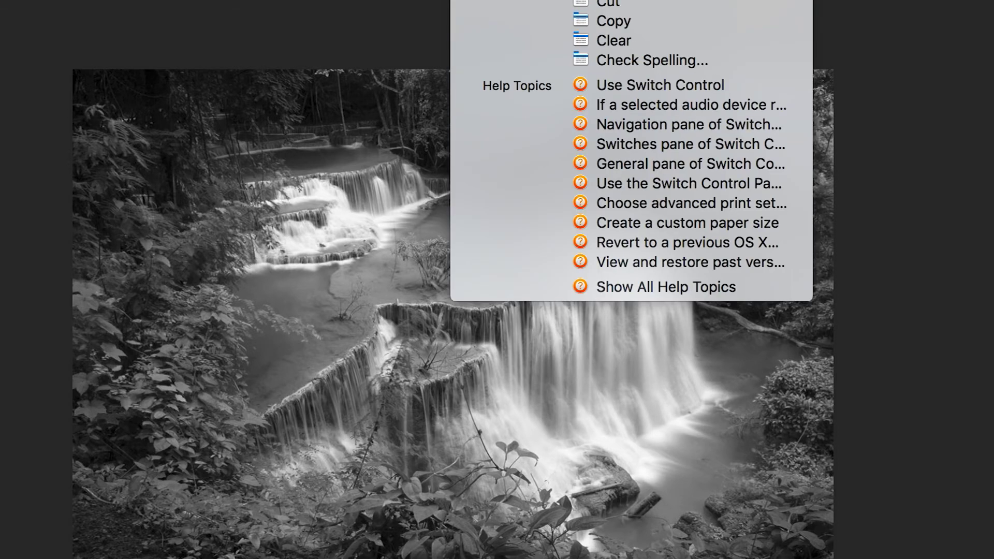
{"action": "key", "text": "Down"}
{"action": "key", "text": "Down"}
{"action": "key", "text": "Down"}
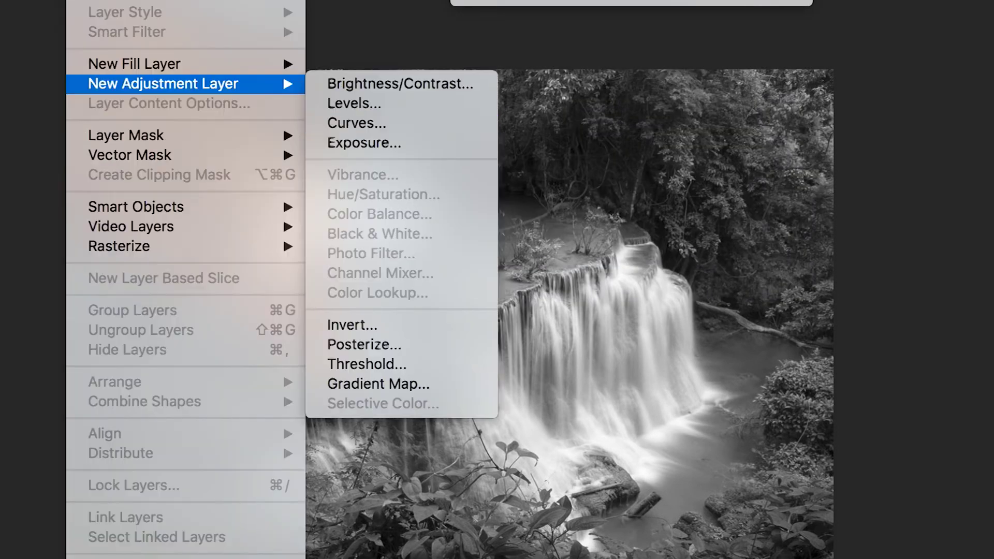
{"action": "key", "text": "Return"}
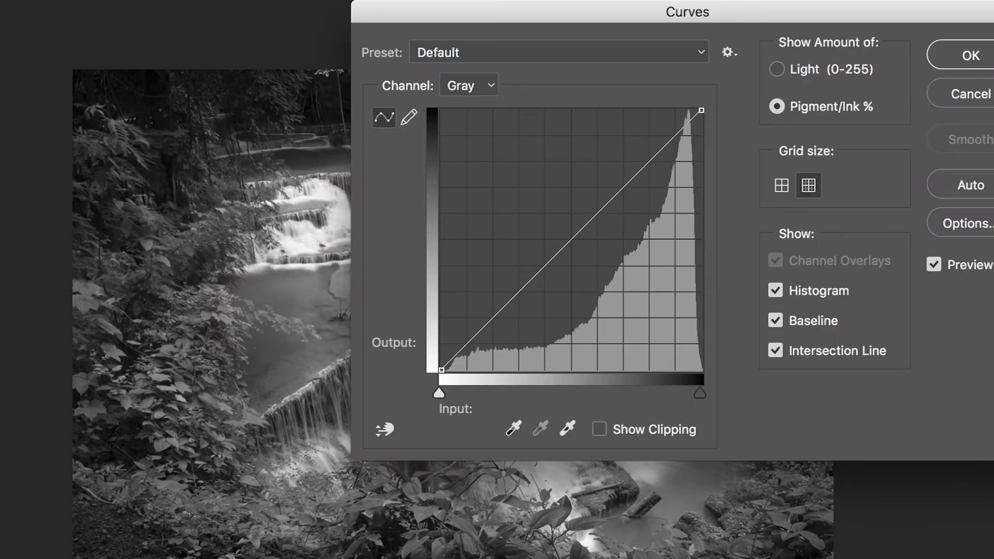
{"action": "left_click_drag", "start_coordinate": [713, 14], "coordinate": [850, 0]}
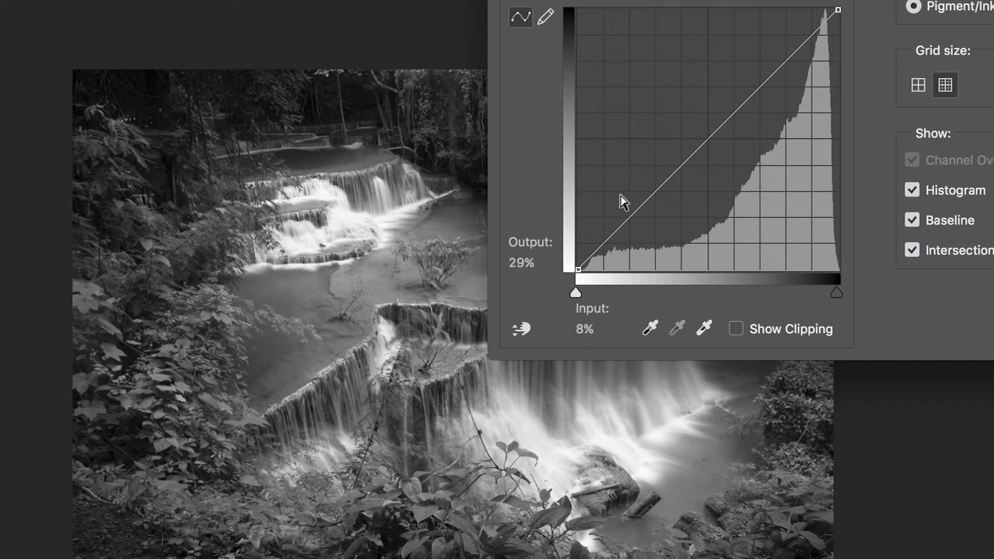
Shape the Gray curve with a highlight point at input 30, output 17, a midtone point and a shadow point near the baseline.
{"action": "left_click_drag", "start_coordinate": [653, 194], "coordinate": [652, 223]}
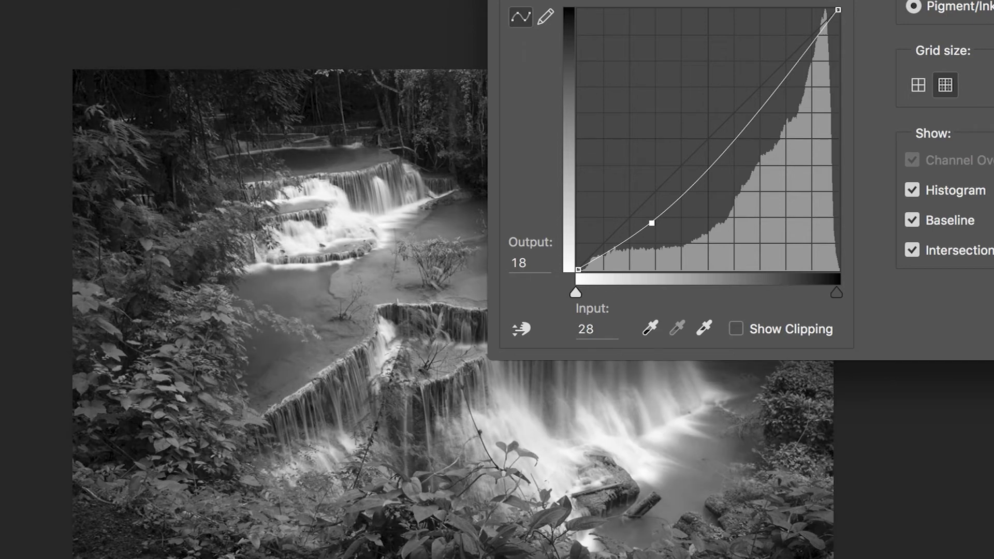
{"action": "key", "text": "p"}
{"action": "left_click_drag", "start_coordinate": [740, 138], "coordinate": [704, 144]}
{"action": "left_click_drag", "start_coordinate": [759, 80], "coordinate": [766, 79]}
{"action": "left_click_drag", "start_coordinate": [705, 146], "coordinate": [694, 165]}
{"action": "left_click_drag", "start_coordinate": [653, 224], "coordinate": [655, 227]}
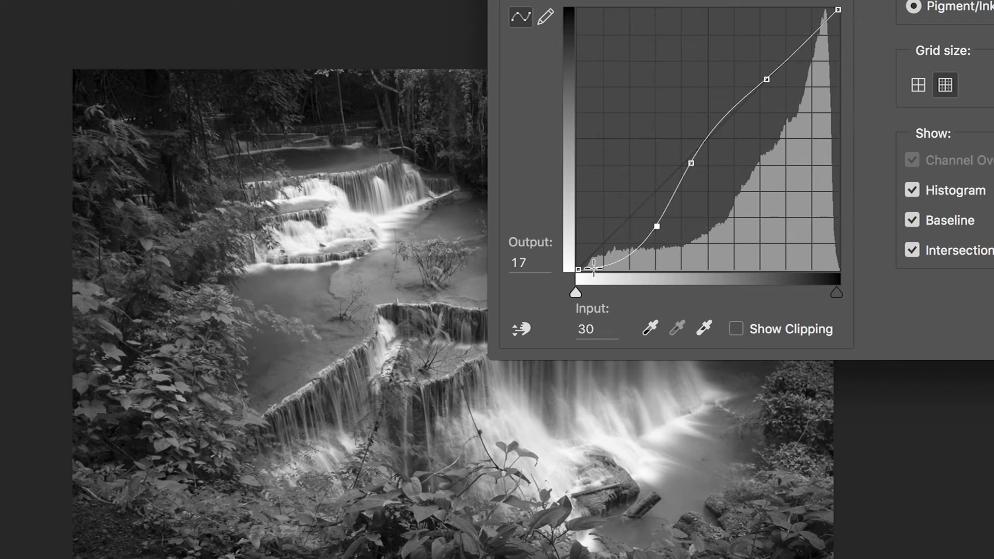
Raise the white endpoint of the Gray curve slightly, set the highlight point to input 29, output 19, and apply the curve.
{"action": "left_click_drag", "start_coordinate": [579, 270], "coordinate": [578, 265]}
{"action": "left_click_drag", "start_coordinate": [657, 226], "coordinate": [655, 221]}
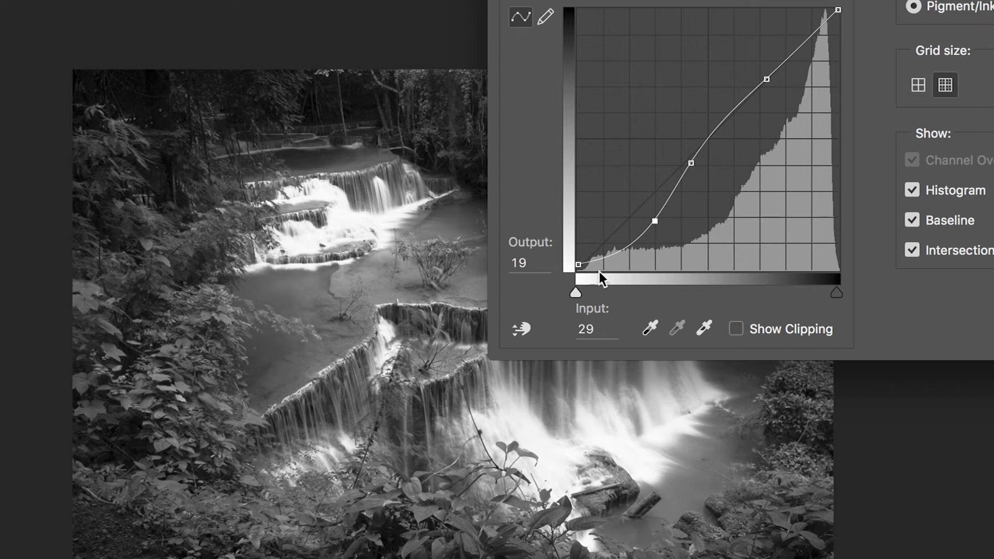
{"action": "left_click_drag", "start_coordinate": [577, 264], "coordinate": [576, 262]}
{"action": "left_click_drag", "start_coordinate": [655, 222], "coordinate": [652, 220]}
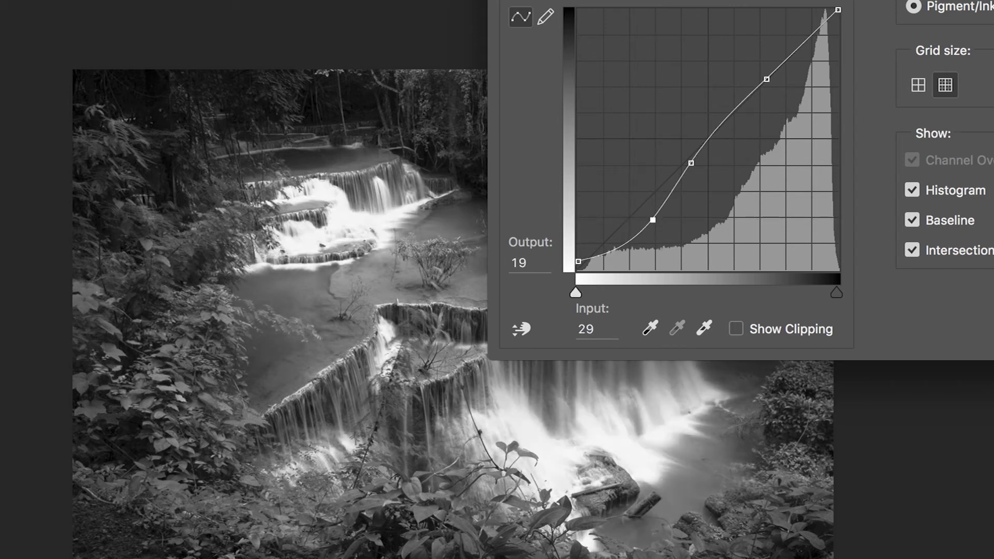
{"action": "key", "text": "Return"}
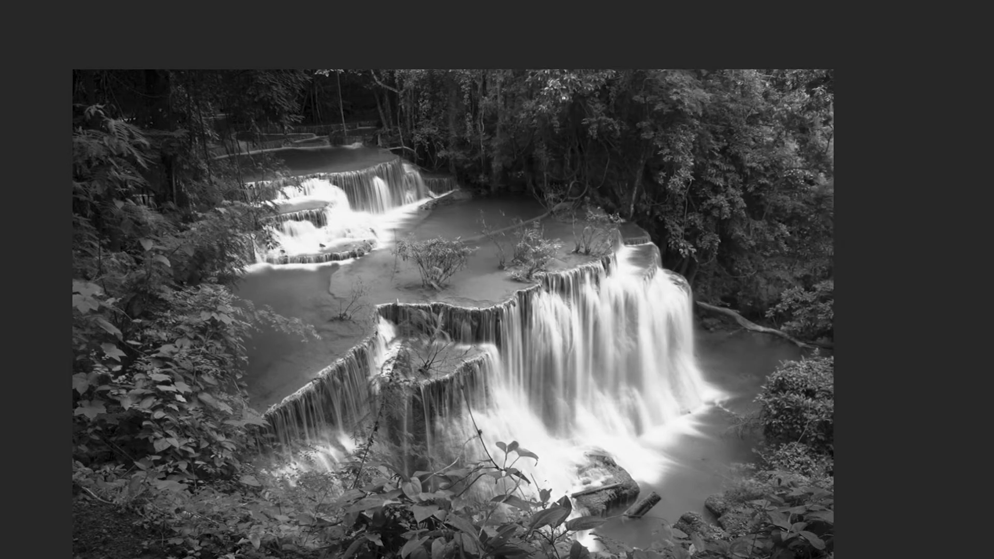
Display the Info panel through the help search, examine the K readings over the waterfall highlights, and hide the panel.
{"action": "key", "text": "shift+super+slash"}
{"action": "type", "text": "nfo"}
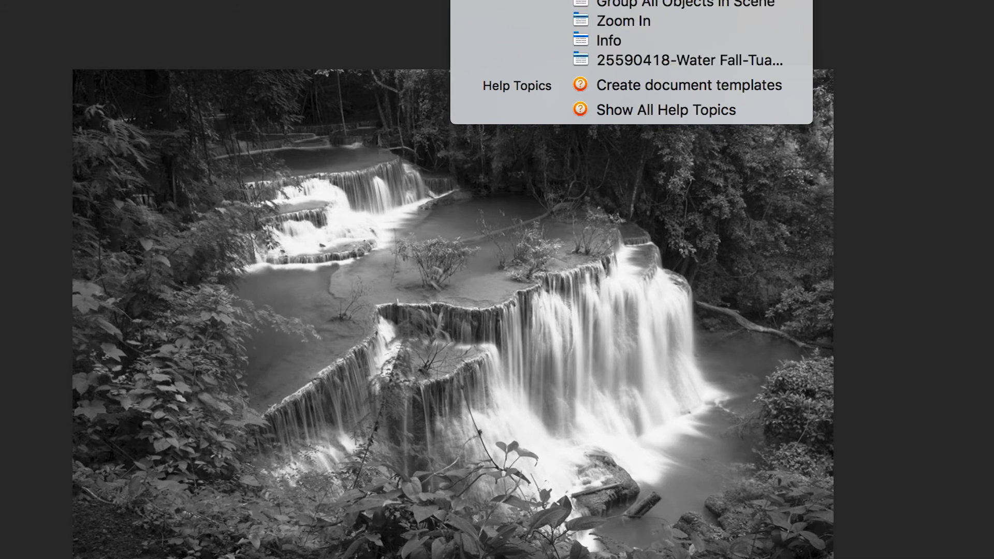
{"action": "key", "text": "Down"}
{"action": "key", "text": "Return"}
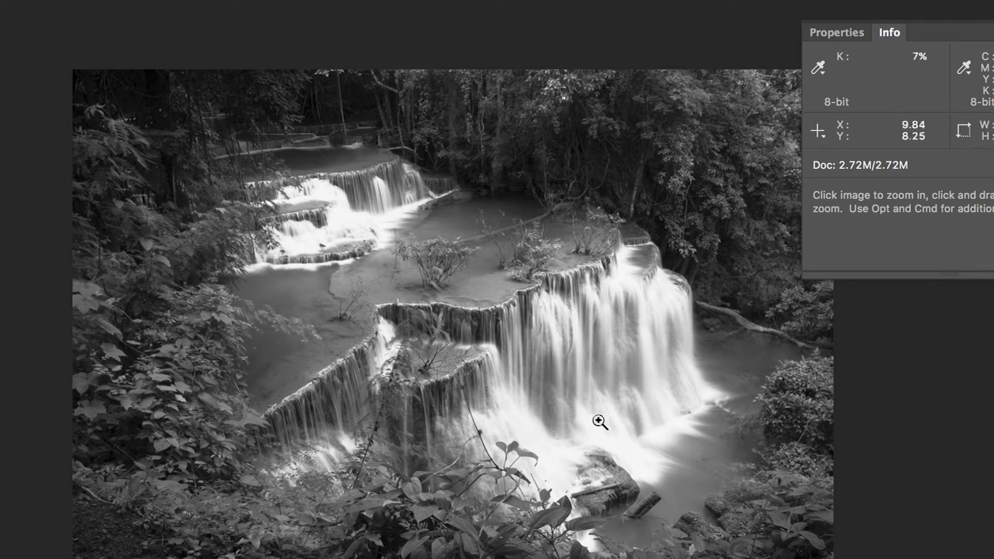
{"action": "key", "text": "F8"}
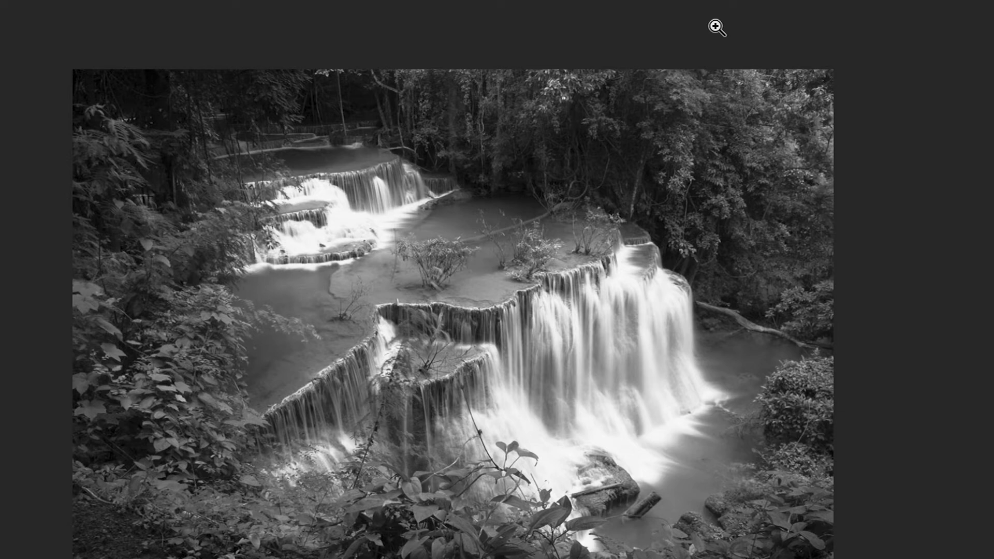
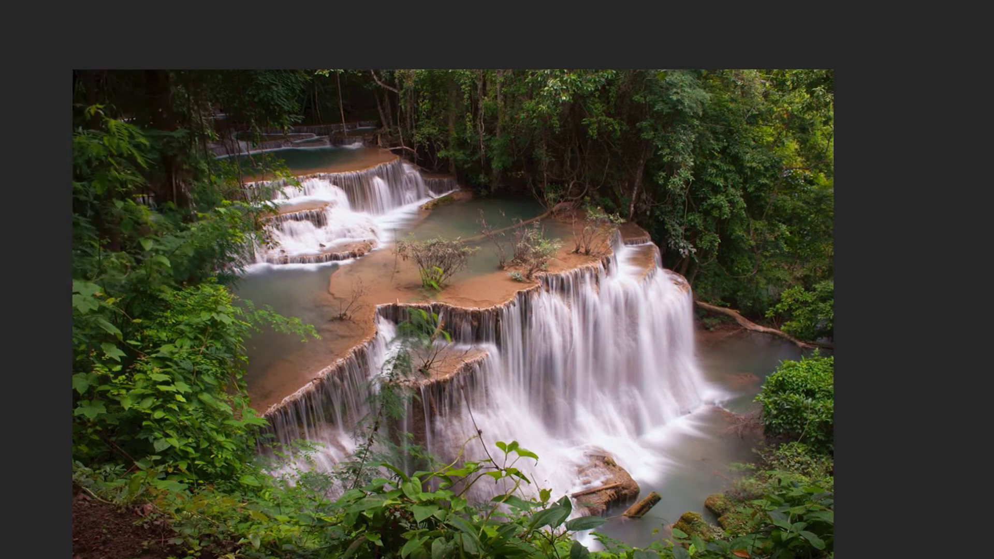
Show the Info panel for the color waterfall photo and hide it again.
{"action": "type", "text": "invo"}
{"action": "key", "text": "Down"}
{"action": "key", "text": "Down"}
{"action": "key", "text": "Return"}
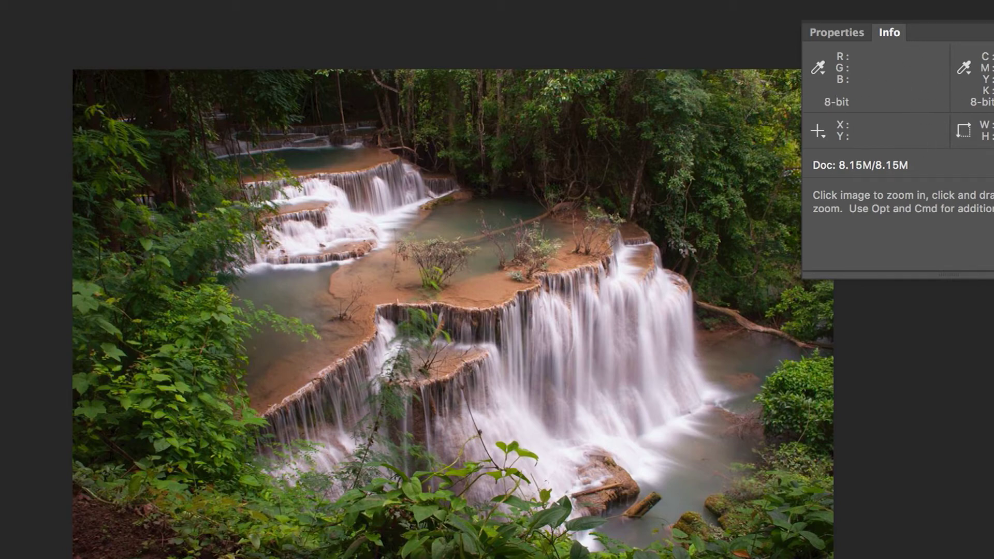
{"action": "key", "text": "F8"}
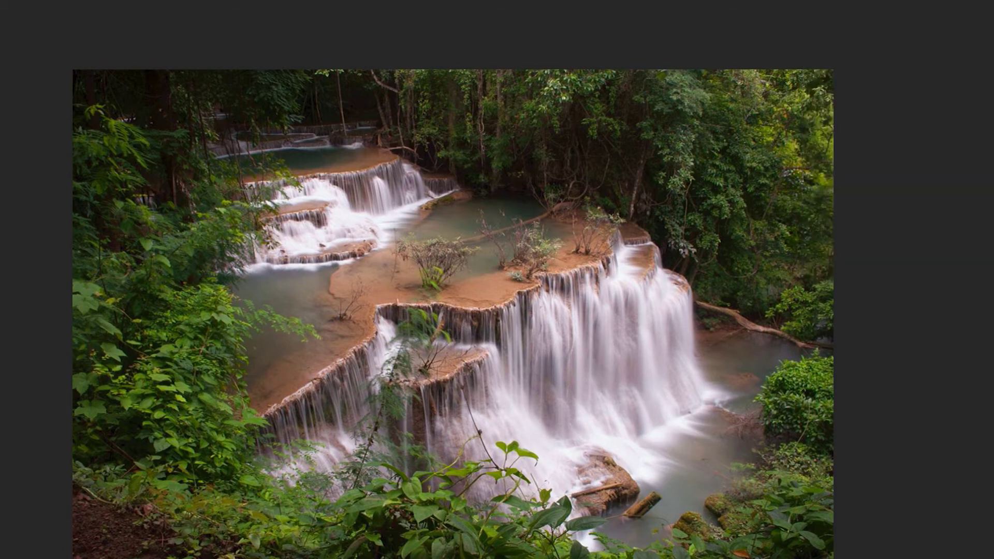
Convert the color waterfall photo to Grayscale mode and discard its color information.
{"action": "left_click", "coordinate": [22, 0]}
{"action": "mouse_move", "coordinate": [44, 0]}
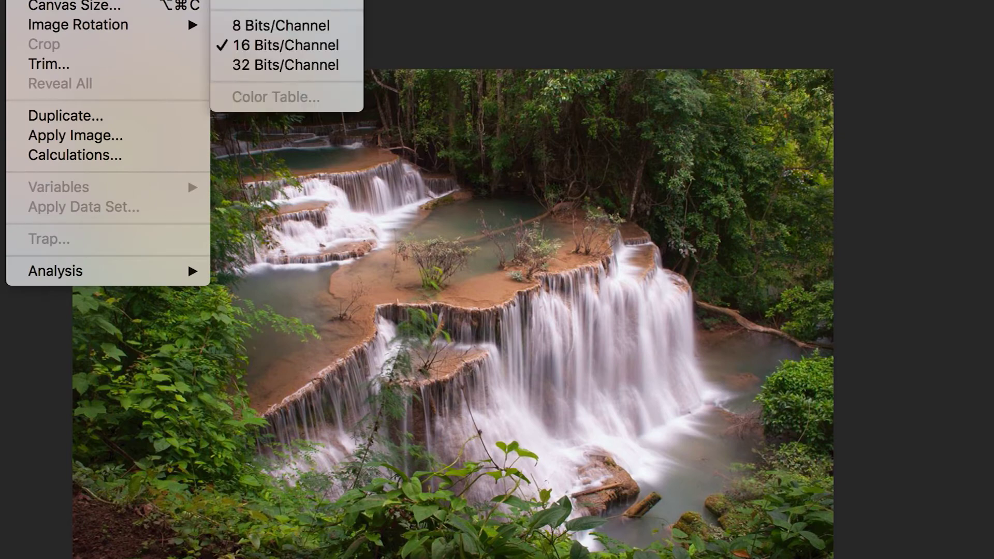
{"action": "left_click", "coordinate": [259, 0]}
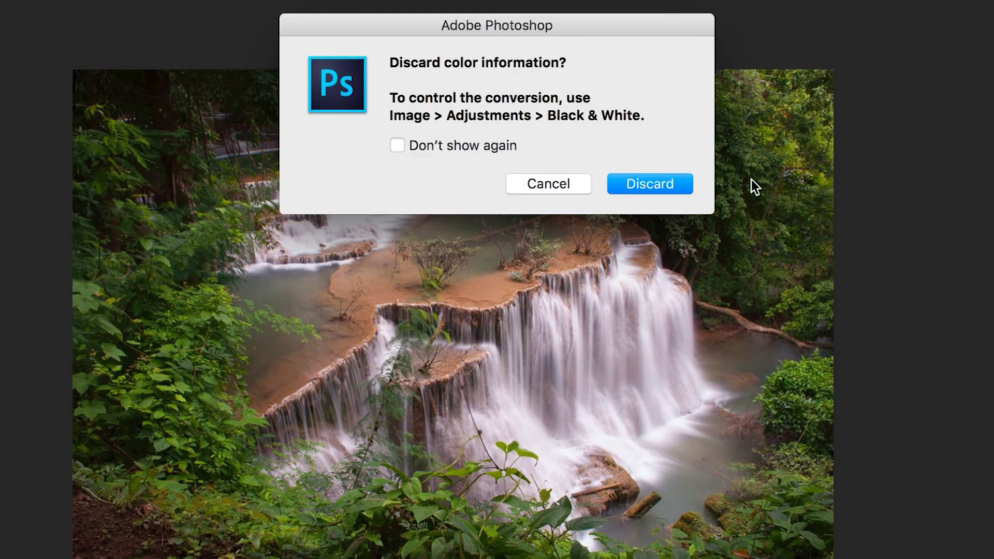
{"action": "left_click", "coordinate": [663, 188]}
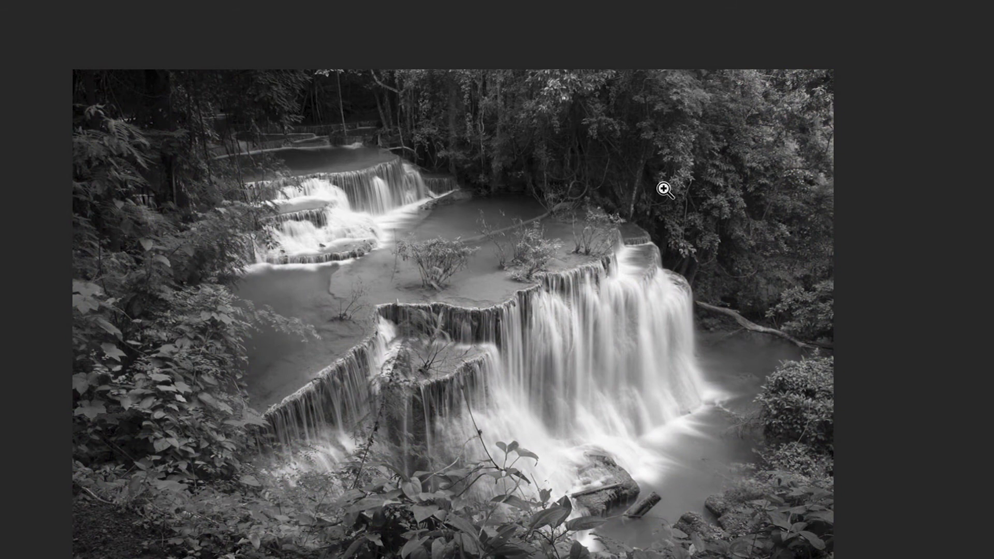
Find the Curves command through the help search, open it, and reposition the dialog so the whole curve graph is visible.
{"action": "left_click", "coordinate": [195, 0]}
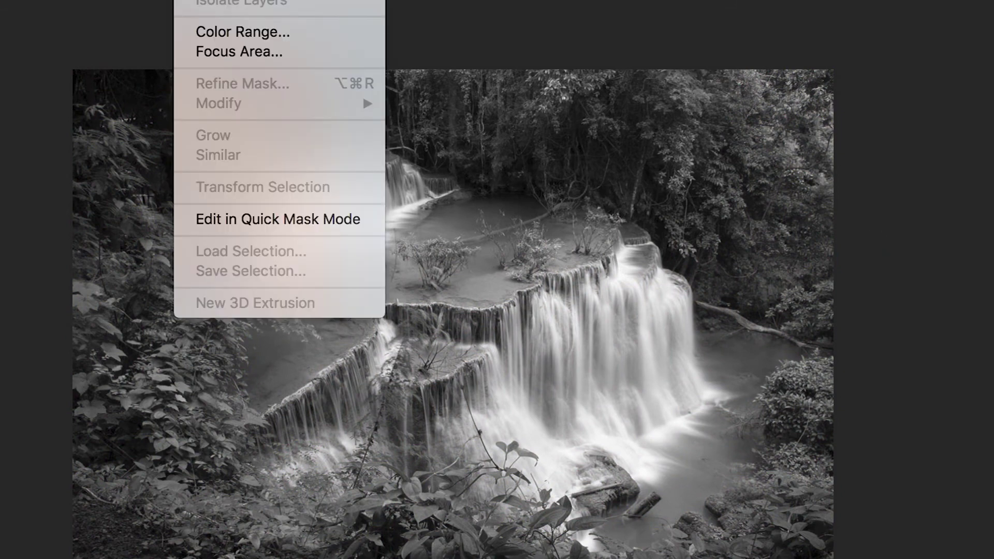
{"action": "mouse_move", "coordinate": [470, 0]}
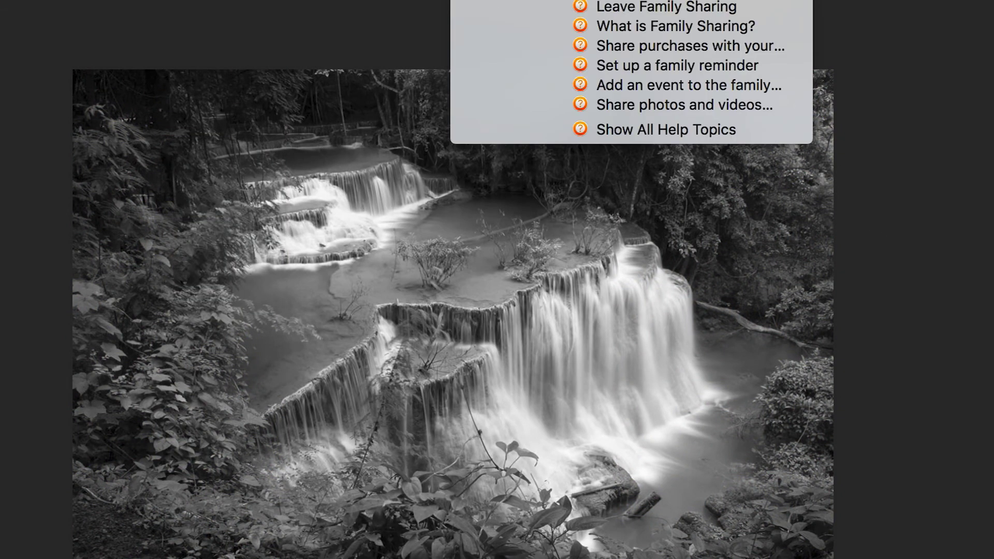
{"action": "type", "text": "curves"}
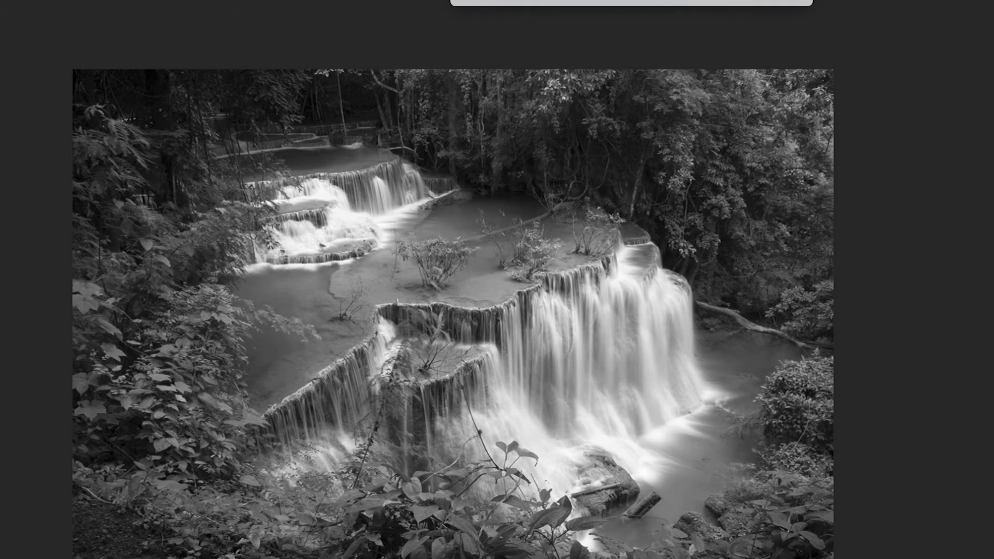
{"action": "key", "text": "Return"}
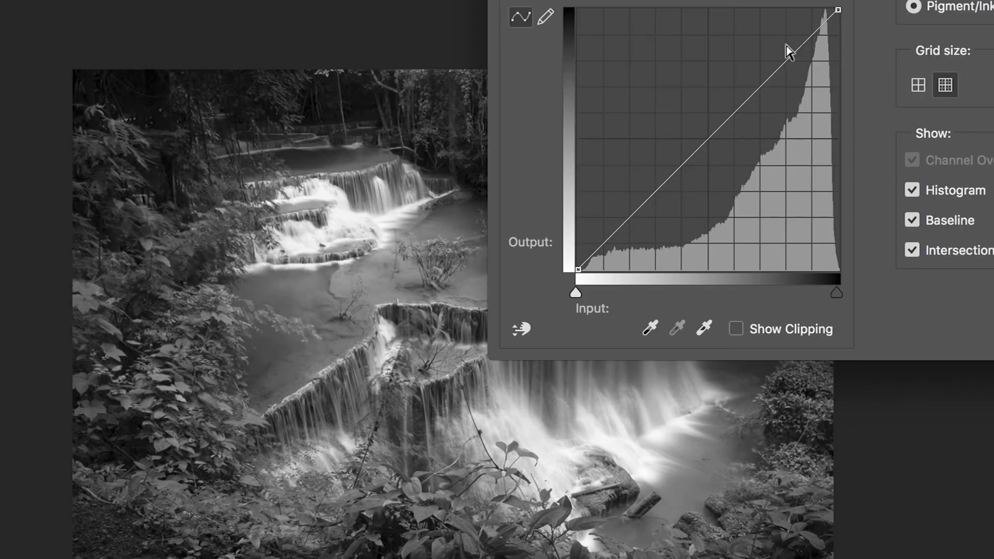
{"action": "left_click_drag", "start_coordinate": [768, 0], "coordinate": [833, 18]}
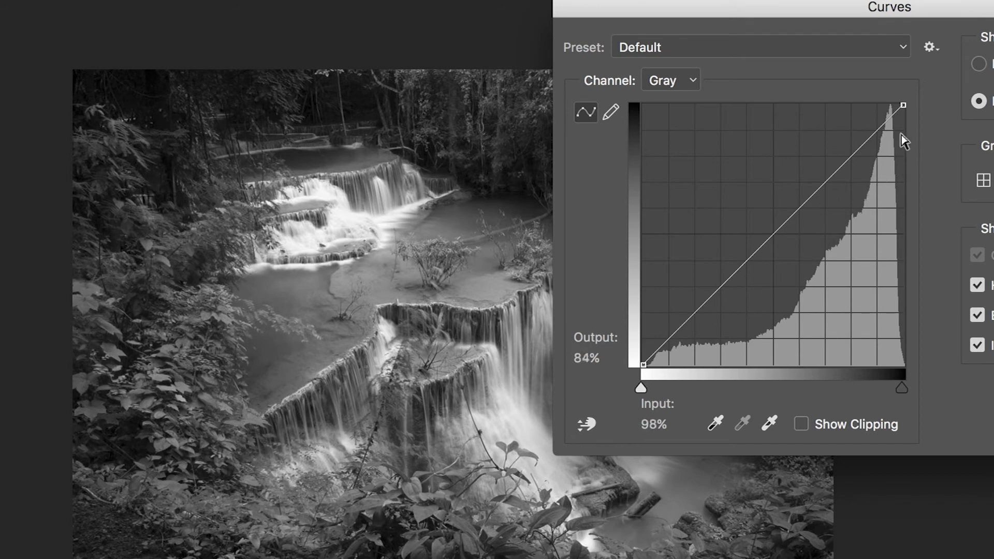
Hide the histogram in the curve graph and place the Gray curve's midtone point above the baseline at input 42, output 65.
{"action": "left_click_drag", "start_coordinate": [779, 228], "coordinate": [805, 265]}
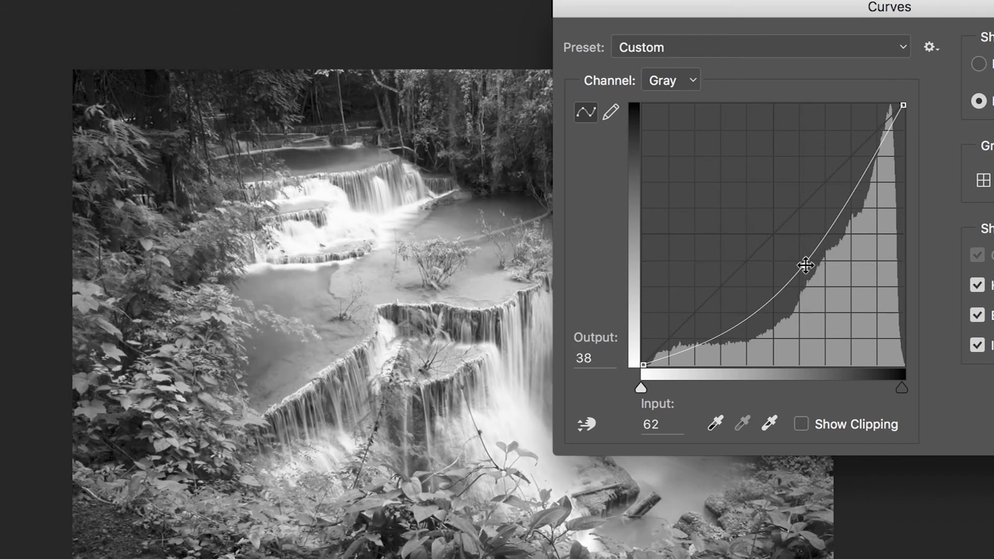
{"action": "left_click", "coordinate": [978, 286]}
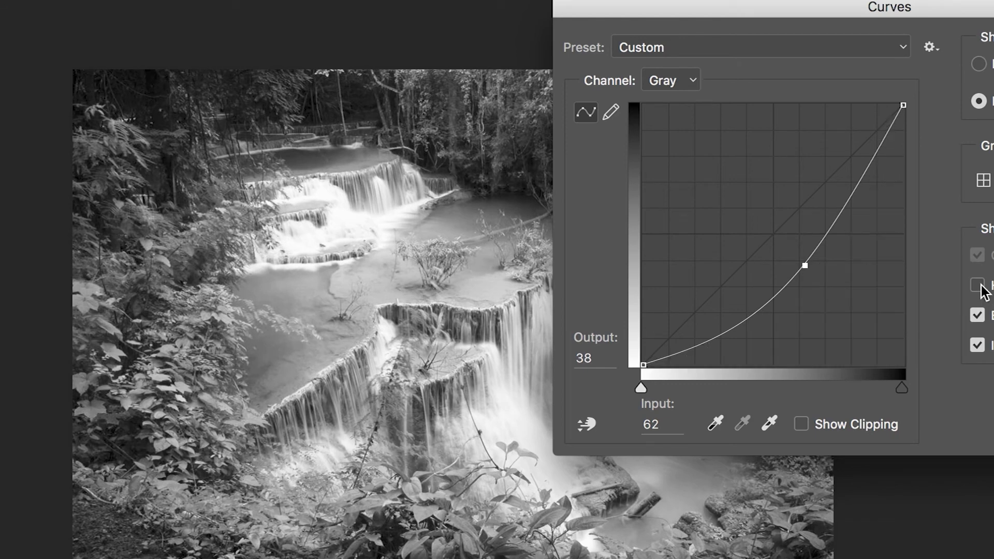
{"action": "left_click_drag", "start_coordinate": [807, 264], "coordinate": [759, 207]}
{"action": "left_click", "coordinate": [752, 196]}
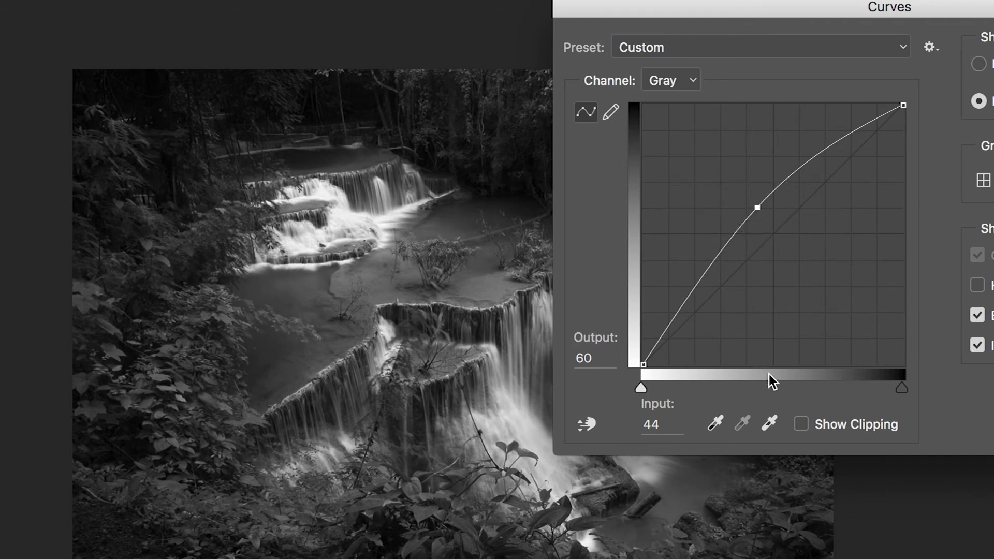
{"action": "mouse_move", "coordinate": [759, 211]}
{"action": "left_mouse_down"}
{"action": "mouse_move", "coordinate": [760, 252]}
{"action": "mouse_move", "coordinate": [763, 198]}
{"action": "mouse_move", "coordinate": [754, 197]}
{"action": "left_mouse_up"}
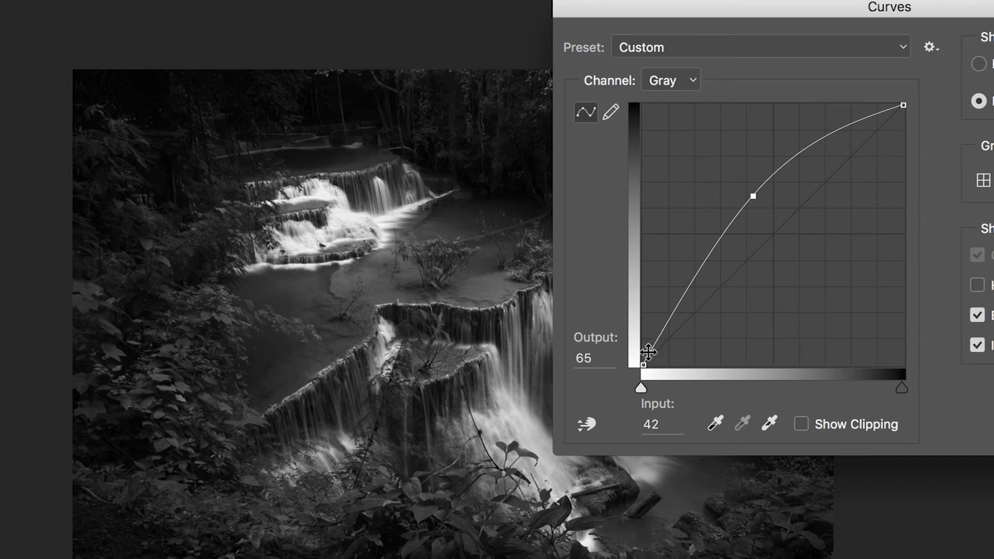
Uncover more of the waterfall, and add a highlight point near the baseline and a shadow point at input 84, output 87.
{"action": "left_click_drag", "start_coordinate": [808, 13], "coordinate": [654, 42]}
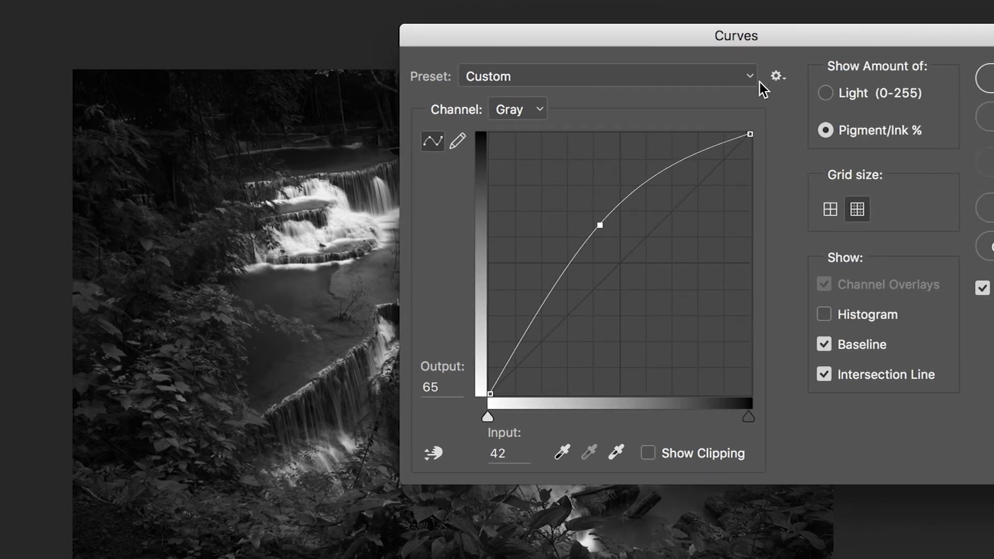
{"action": "left_click_drag", "start_coordinate": [691, 41], "coordinate": [876, 7]}
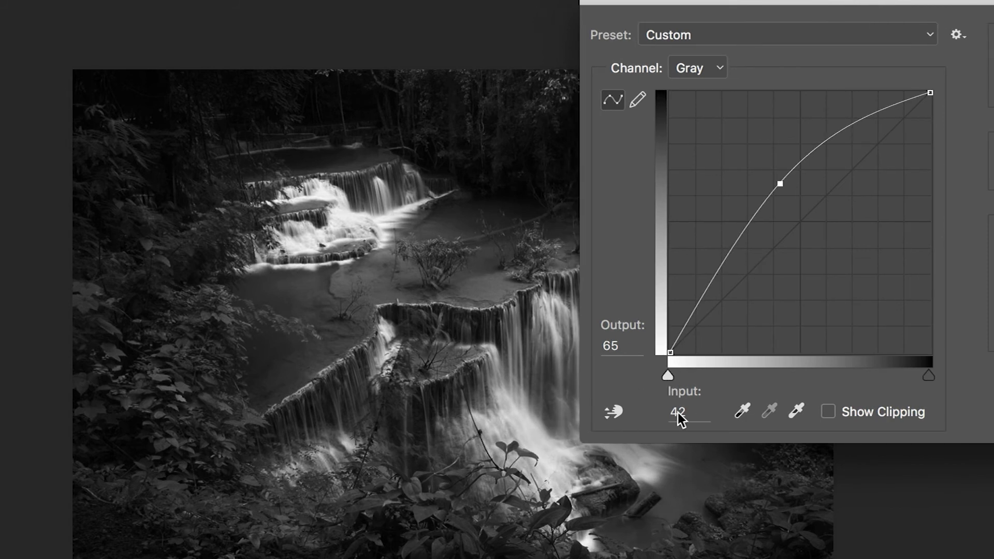
{"action": "left_click_drag", "start_coordinate": [716, 278], "coordinate": [719, 302]}
{"action": "left_click_drag", "start_coordinate": [861, 103], "coordinate": [888, 125]}
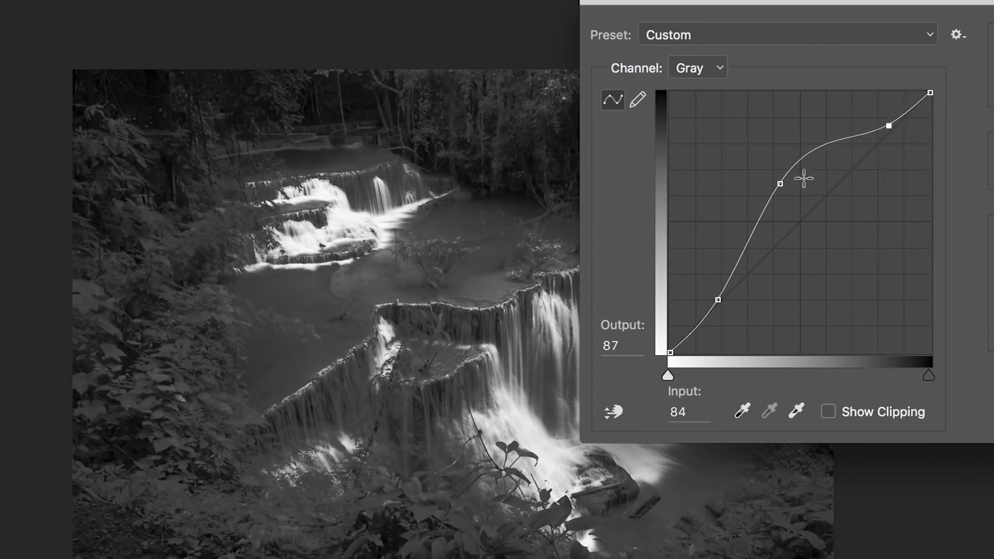
Lower the Gray curve's midtone point to input 42, output 55, and raise the white endpoint slightly.
{"action": "left_click_drag", "start_coordinate": [780, 183], "coordinate": [777, 204]}
{"action": "left_click", "coordinate": [669, 354]}
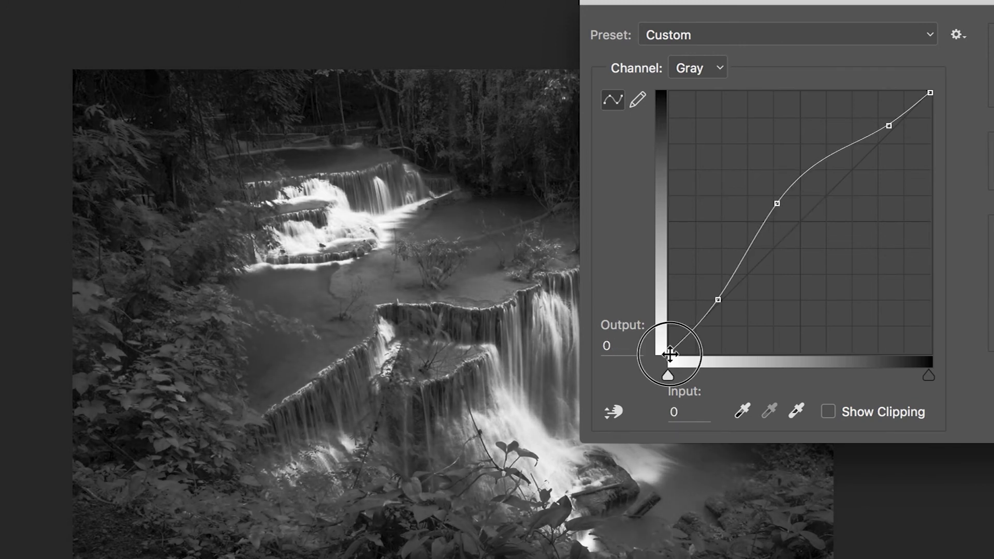
{"action": "left_click_drag", "start_coordinate": [669, 354], "coordinate": [666, 345]}
{"action": "left_click", "coordinate": [778, 205]}
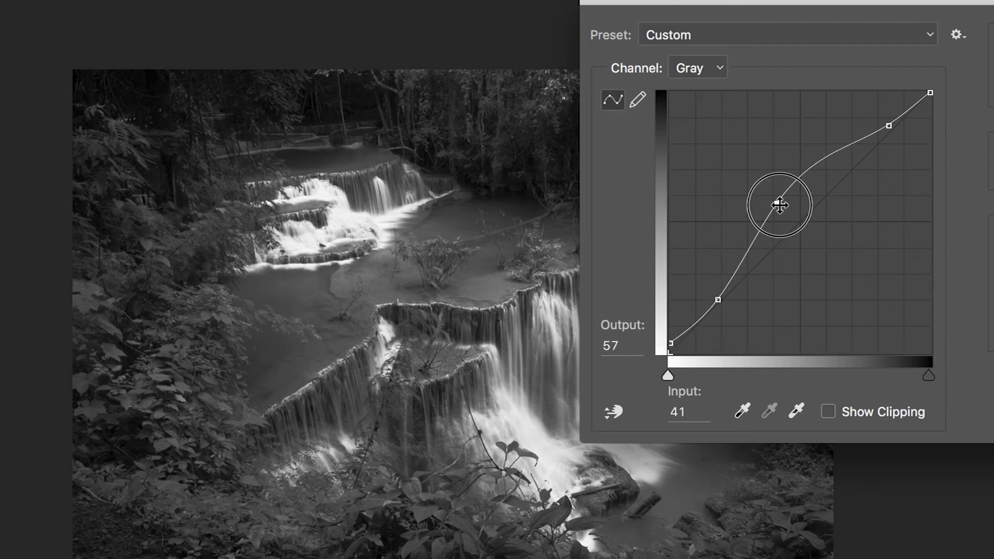
{"action": "left_click_drag", "start_coordinate": [779, 205], "coordinate": [778, 208]}
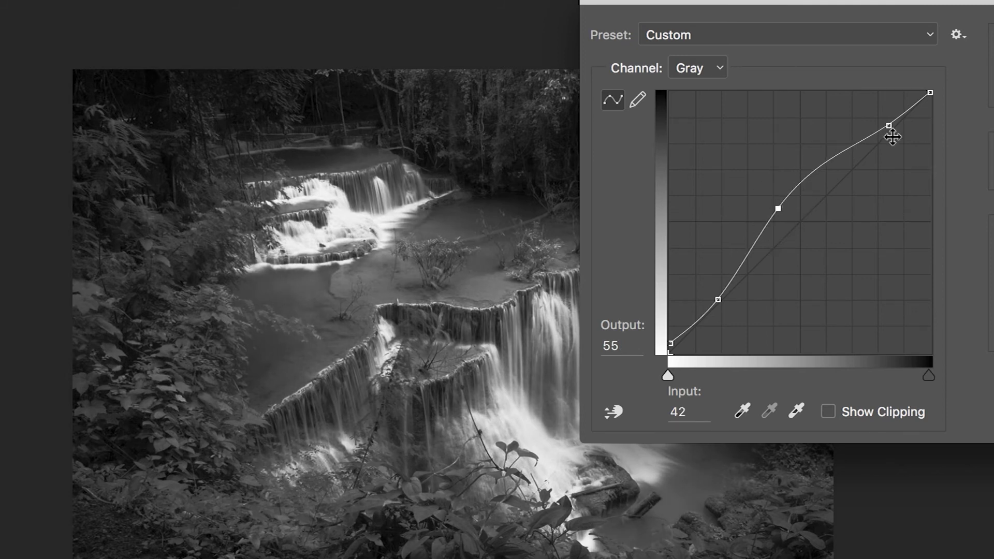
Set the shadow point of the Gray curve to input 88, output 89, and the black endpoint to output 98.
{"action": "left_click", "coordinate": [889, 125]}
{"action": "left_click_drag", "start_coordinate": [889, 125], "coordinate": [889, 117]}
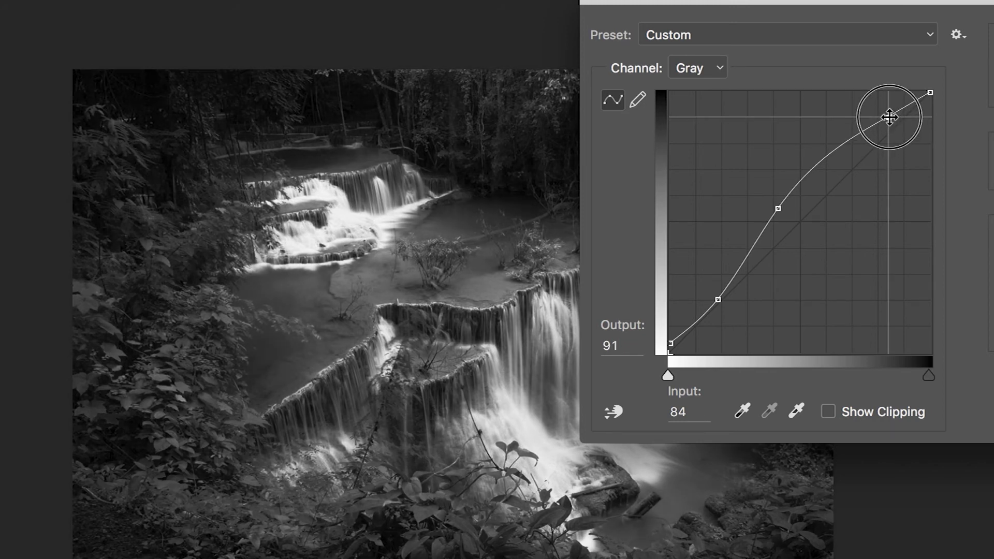
{"action": "left_click_drag", "start_coordinate": [889, 117], "coordinate": [899, 121]}
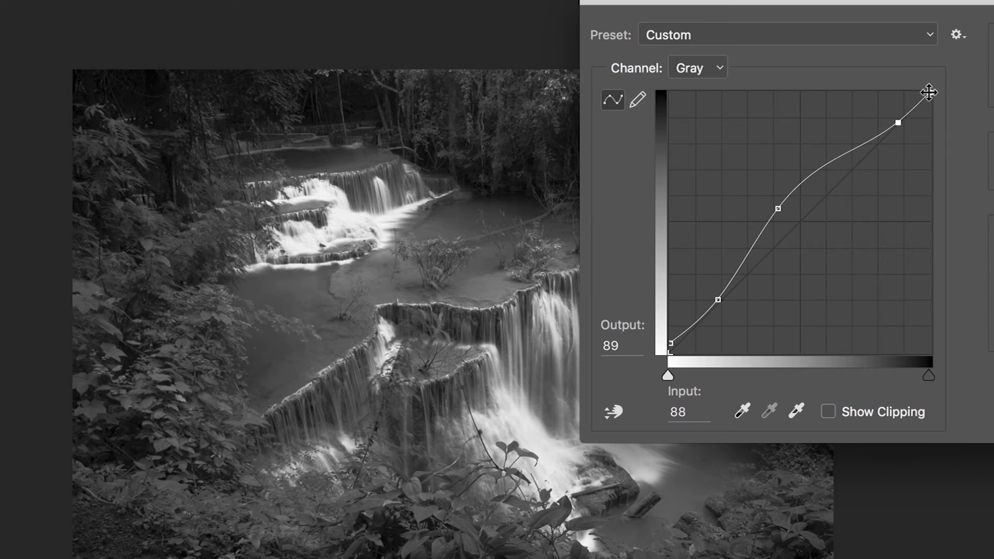
{"action": "left_click_drag", "start_coordinate": [930, 92], "coordinate": [930, 97]}
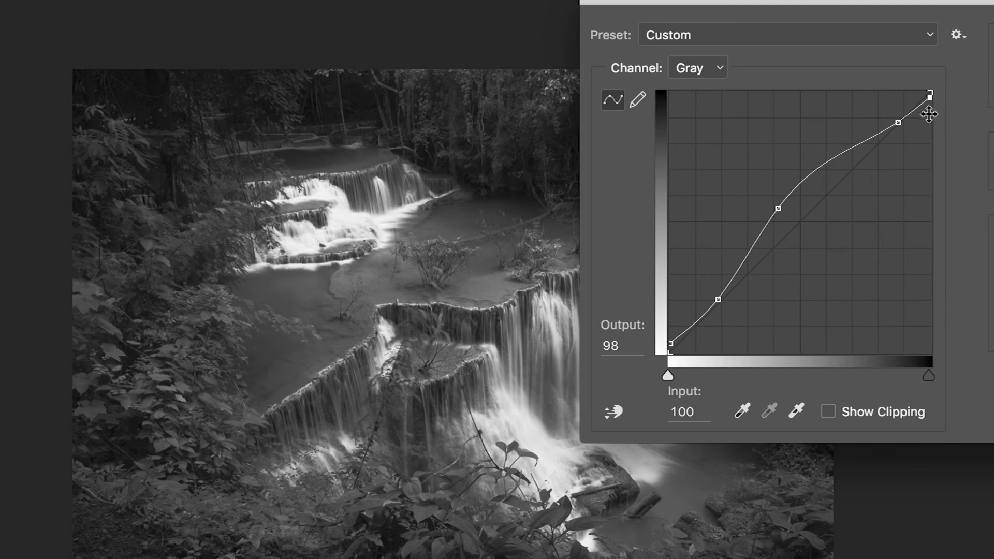
Check the channel choices in the Curves dialog, keep Gray, and apply the curve to the photo.
{"action": "left_click_drag", "start_coordinate": [835, 2], "coordinate": [753, 134]}
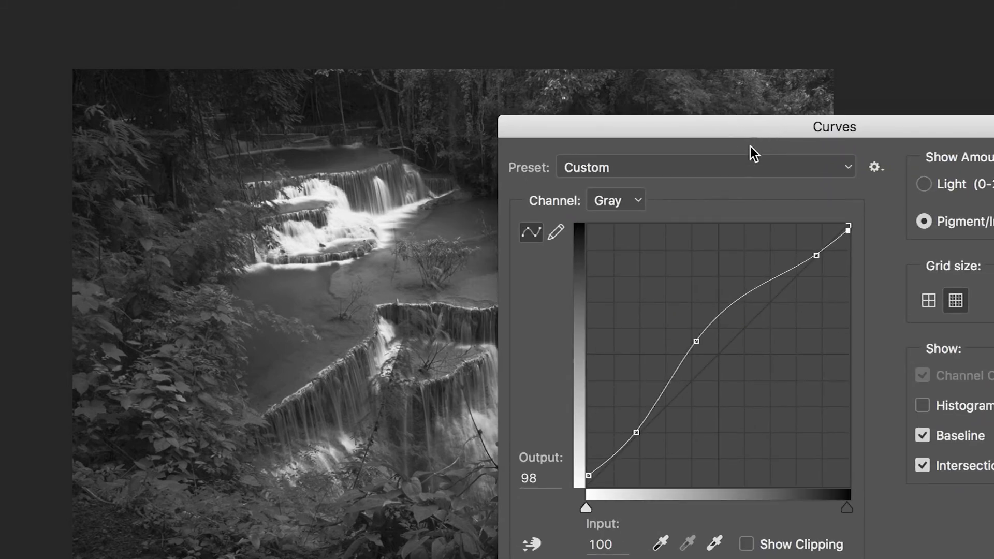
{"action": "left_click", "coordinate": [819, 256]}
{"action": "left_click_drag", "start_coordinate": [794, 135], "coordinate": [693, 163]}
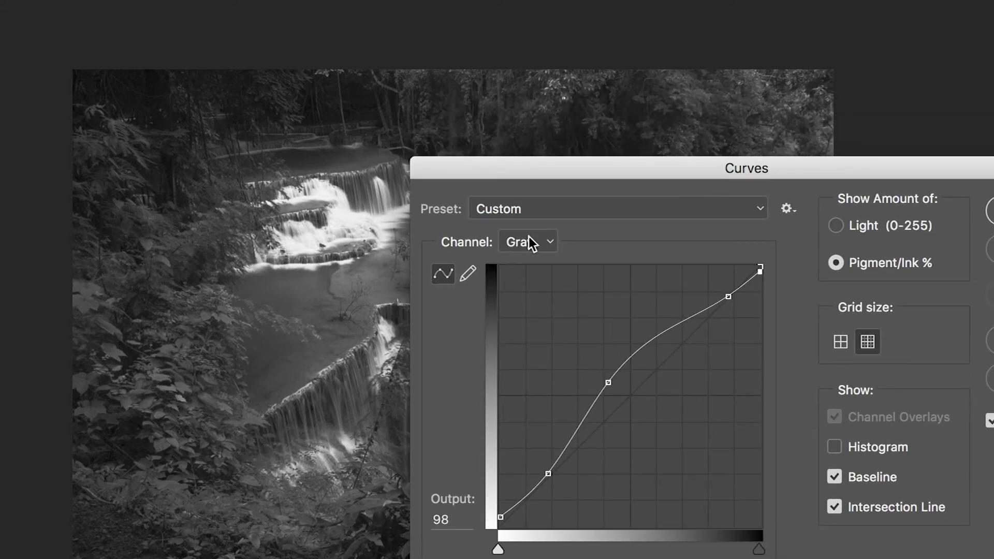
{"action": "mouse_move", "coordinate": [694, 167]}
{"action": "left_mouse_down"}
{"action": "mouse_move", "coordinate": [684, 160]}
{"action": "mouse_move", "coordinate": [694, 148]}
{"action": "left_mouse_up"}
{"action": "left_click", "coordinate": [549, 220]}
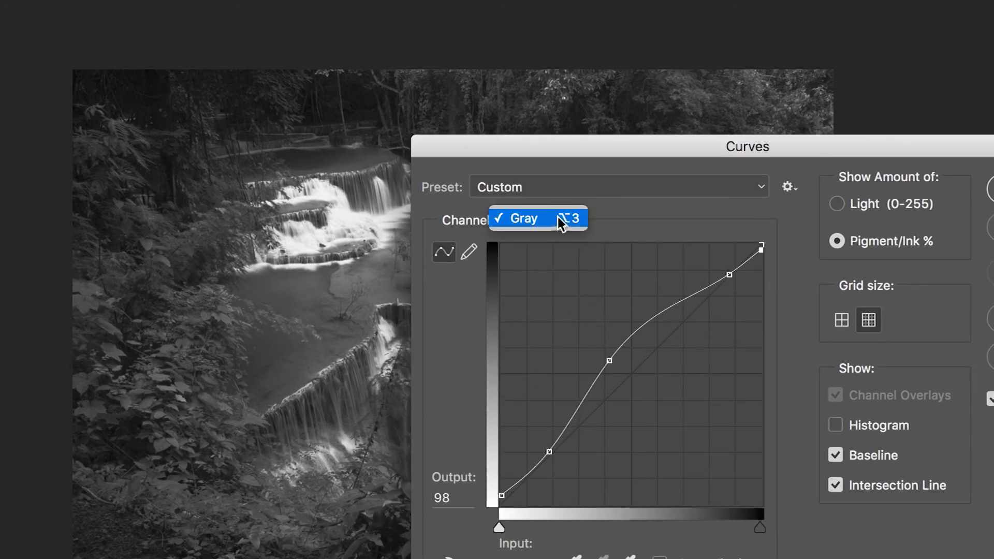
{"action": "left_click", "coordinate": [554, 219]}
{"action": "left_click", "coordinate": [553, 225]}
{"action": "left_click", "coordinate": [632, 219]}
{"action": "left_click_drag", "start_coordinate": [750, 150], "coordinate": [683, 176]}
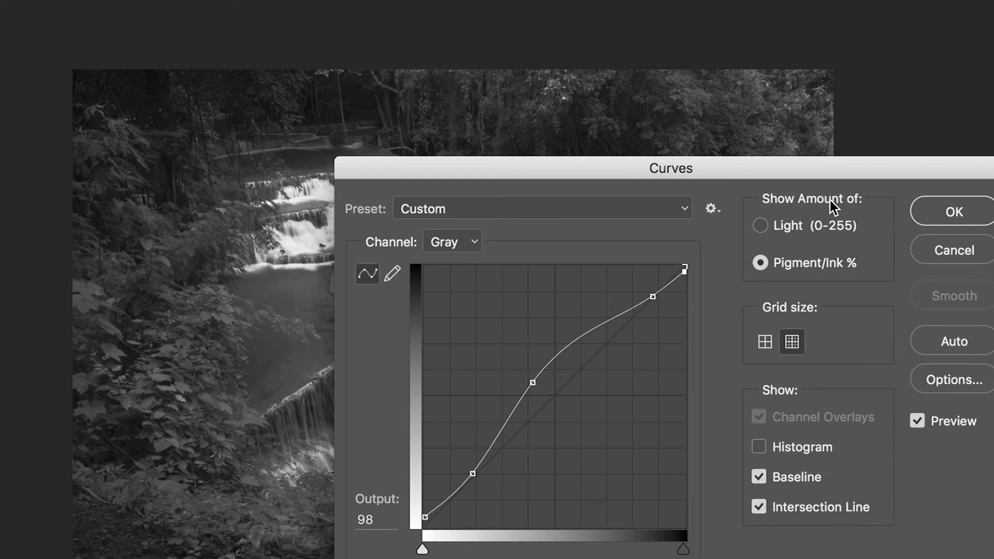
{"action": "left_click", "coordinate": [943, 221]}
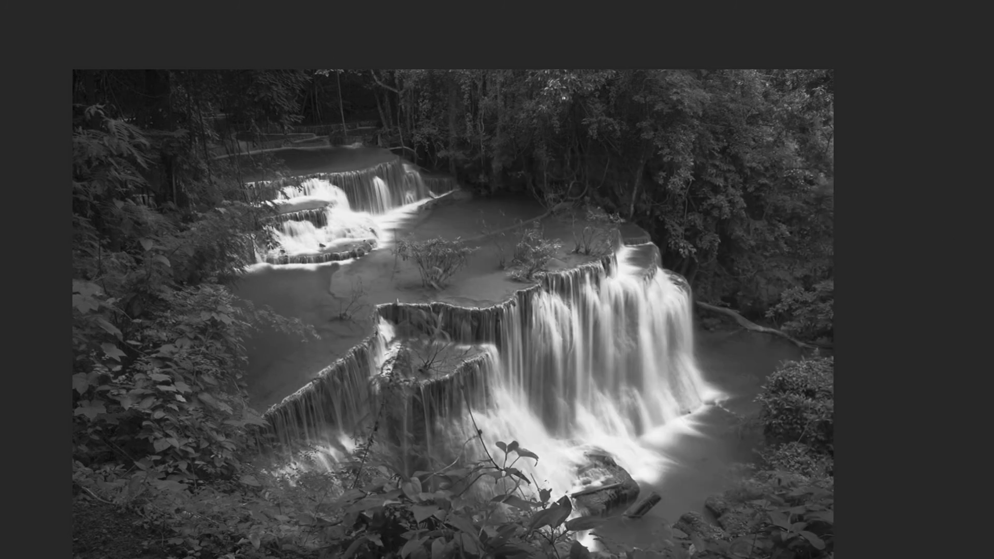
Save the adjusted photo as a JPEG copy in the Reproductions folder with Maximum quality 12 and the Progressive format option.
{"action": "left_click", "coordinate": [0, 0]}
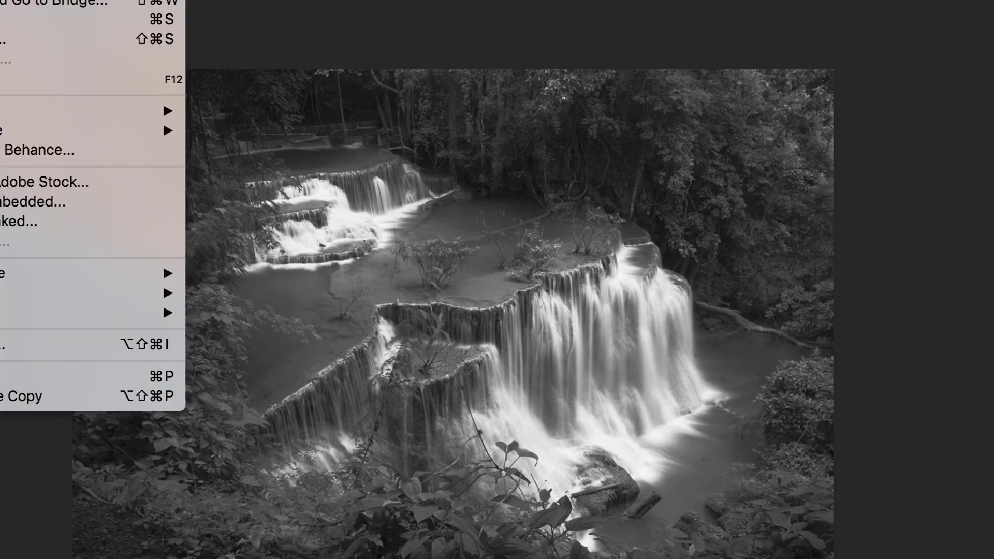
{"action": "left_click", "coordinate": [16, 43]}
{"action": "left_click", "coordinate": [16, 45]}
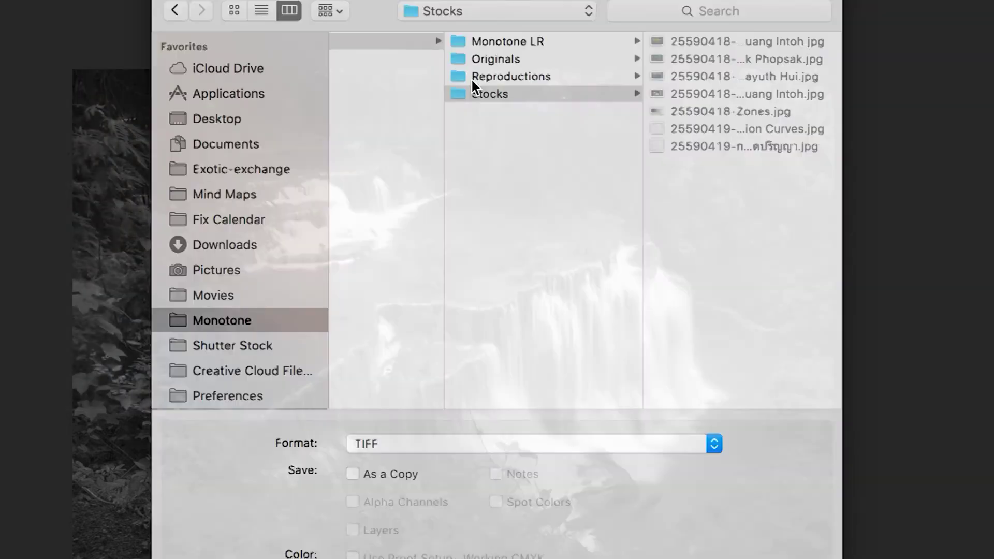
{"action": "left_click", "coordinate": [550, 64]}
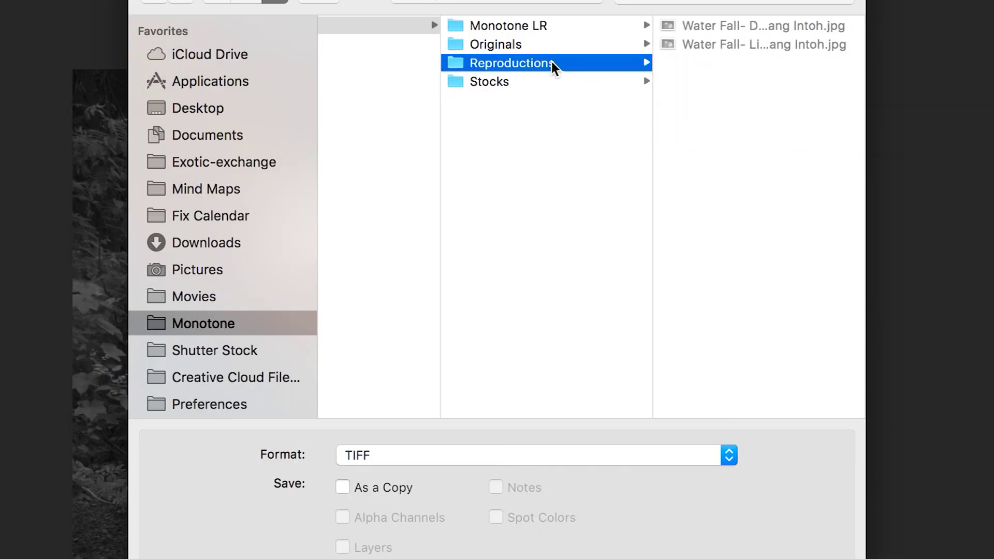
{"action": "left_click", "coordinate": [453, 454]}
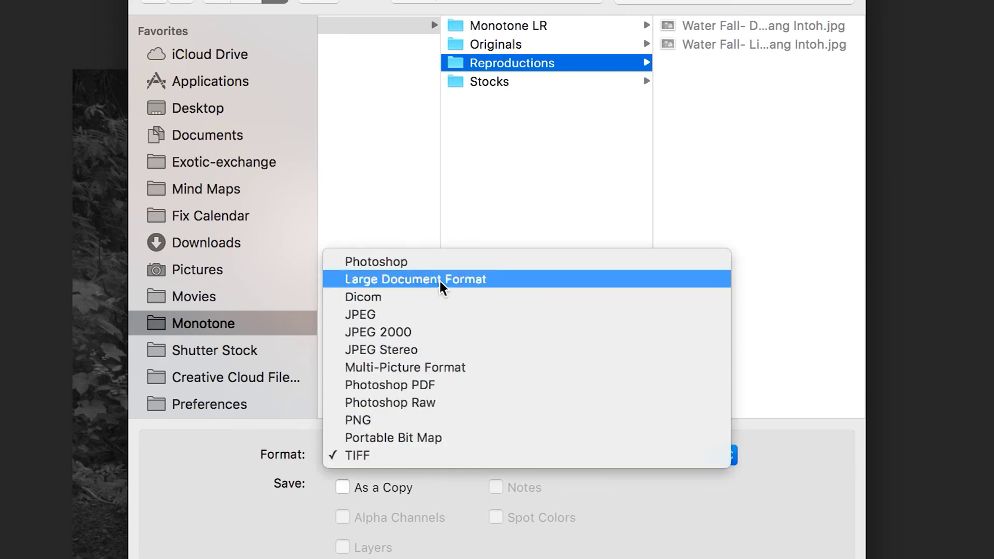
{"action": "left_click", "coordinate": [439, 312]}
{"action": "left_click", "coordinate": [781, 22]}
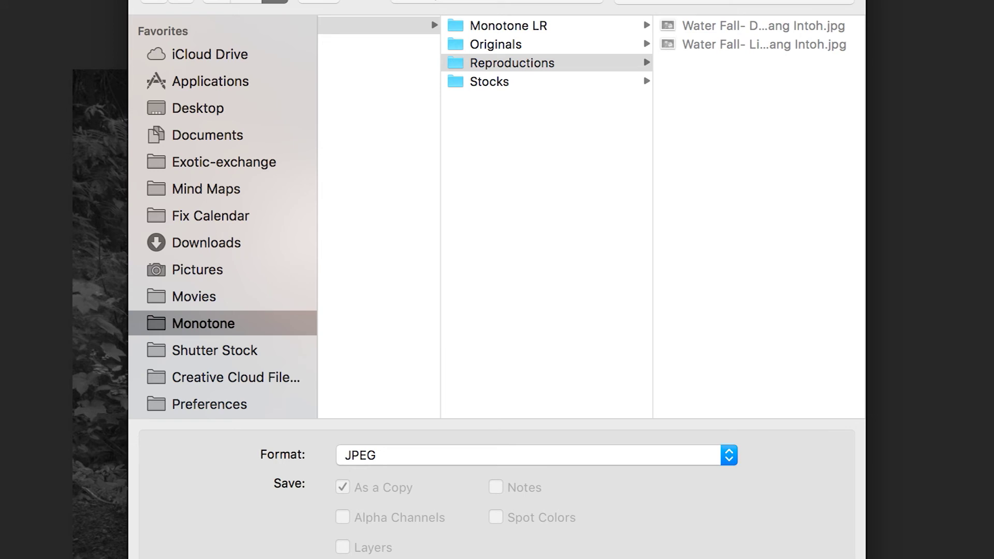
{"action": "key", "text": "Return"}
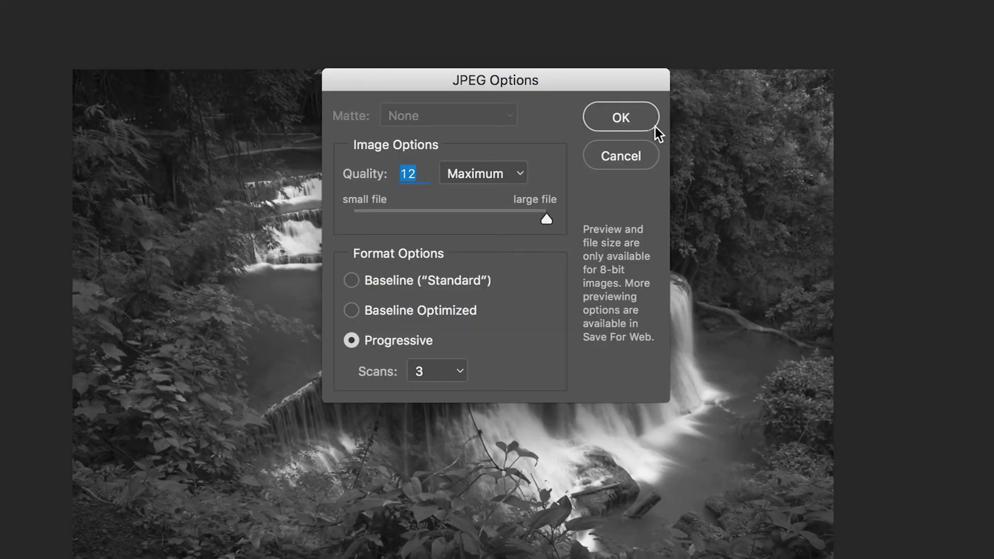
{"action": "left_click", "coordinate": [632, 116]}
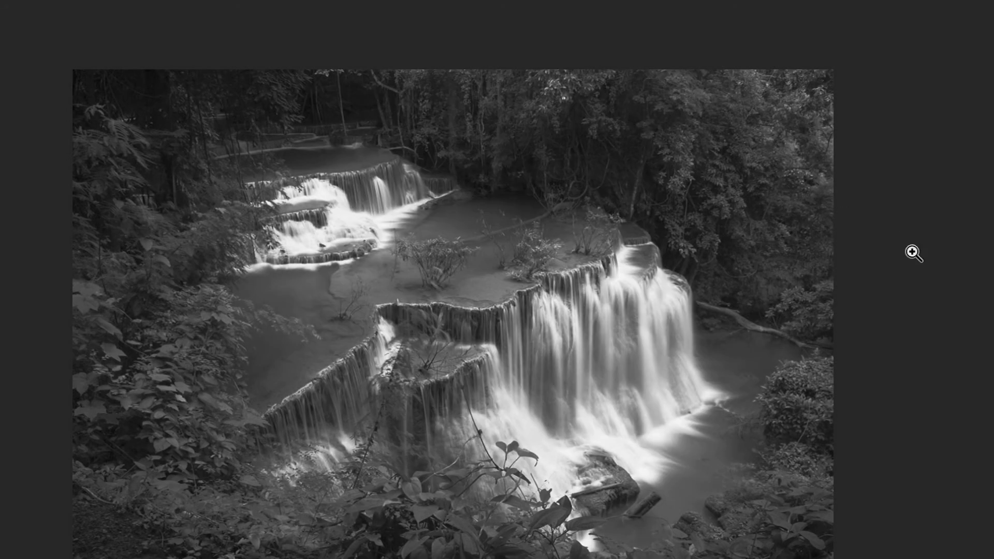